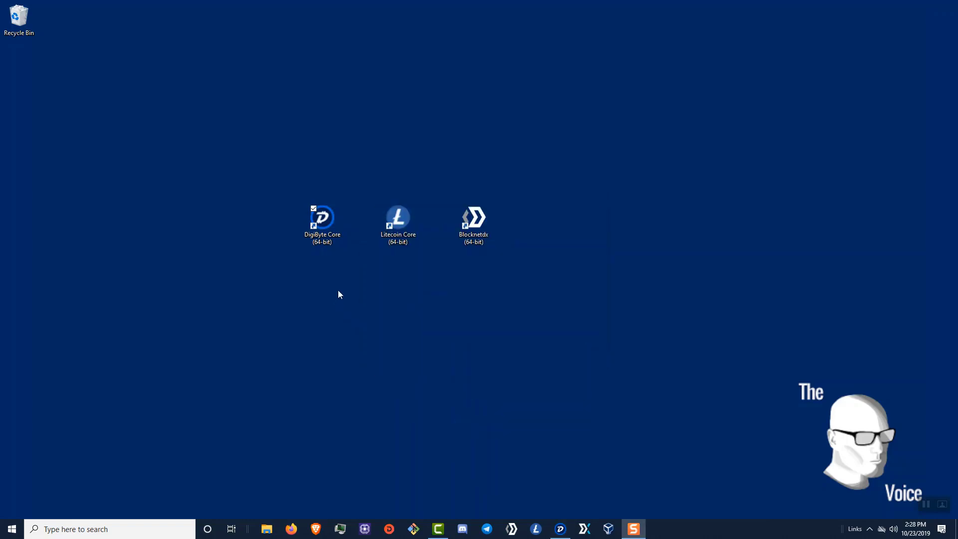
Launch the Litecoin Core and Blocknet wallets and minimize both loading windows.
{"action": "double_click", "coordinate": [401, 221]}
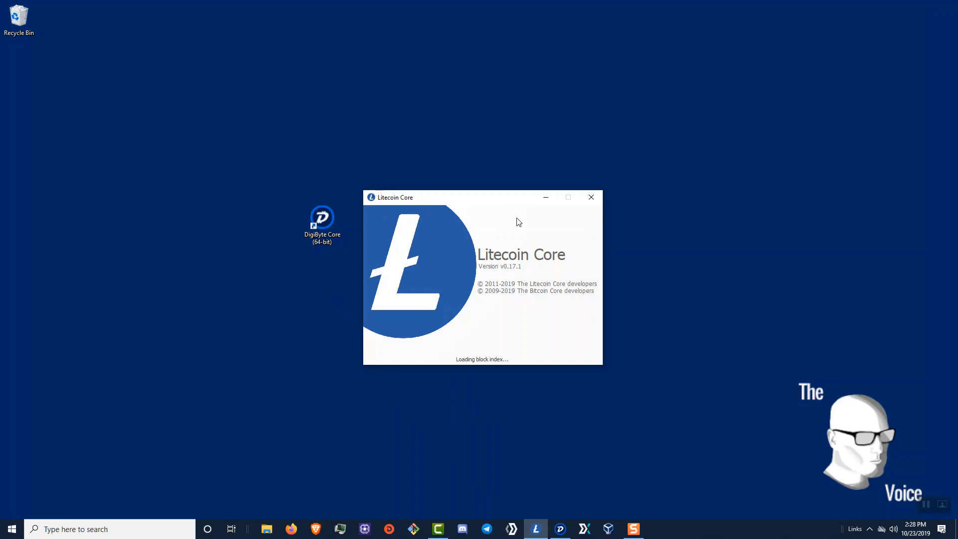
{"action": "left_click", "coordinate": [548, 199]}
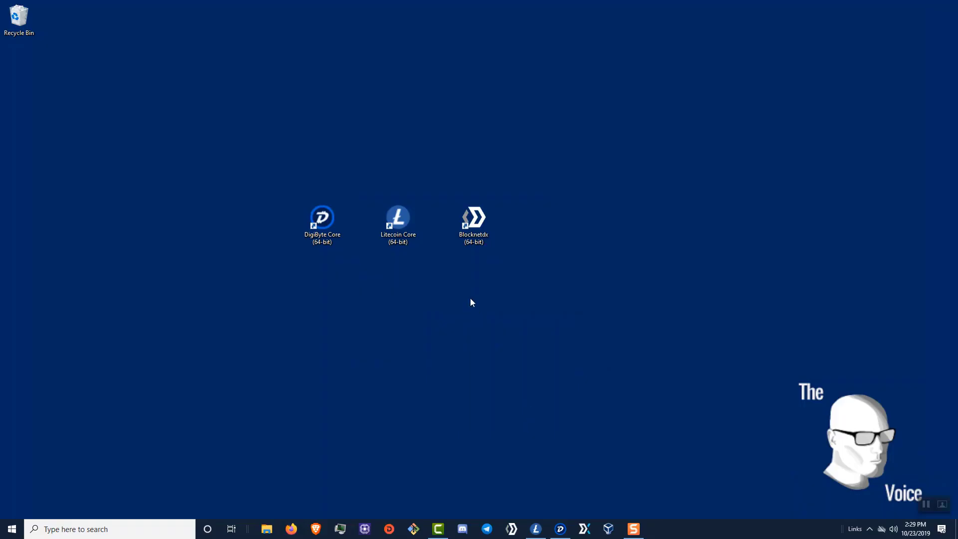
{"action": "double_click", "coordinate": [475, 228]}
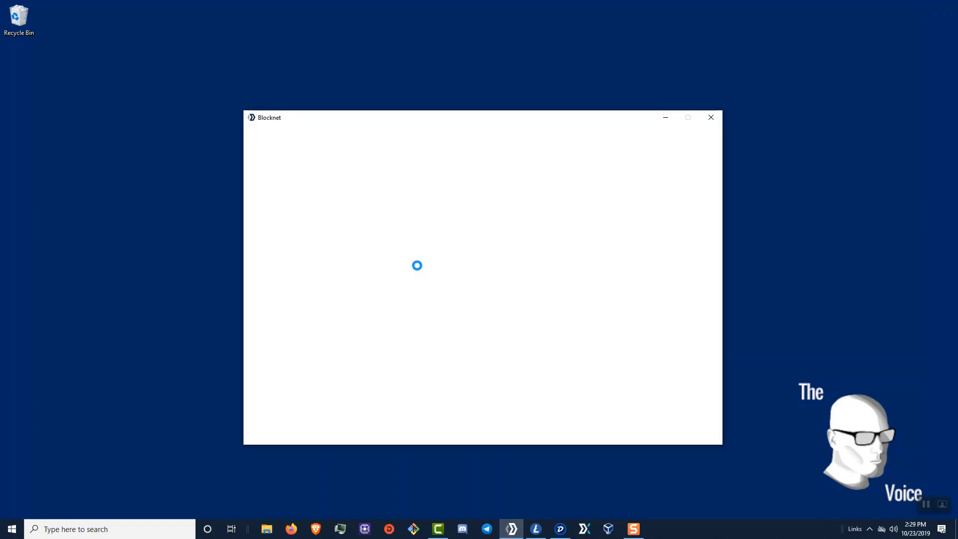
{"action": "left_click", "coordinate": [666, 118]}
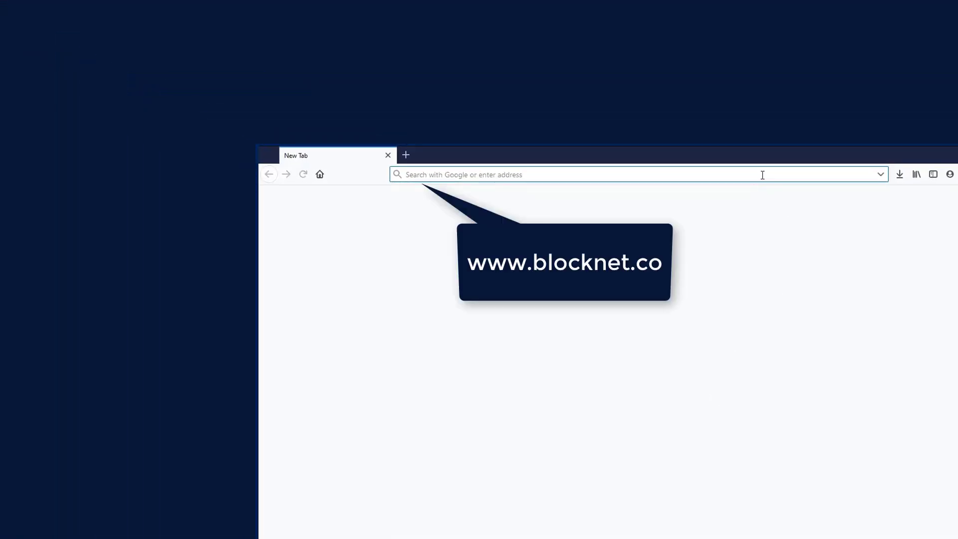
Go to blocknet.co and download the Windows Block DX installer BLOCK-DX-1.4.0-win.exe.
{"action": "type", "text": "blocknet"}
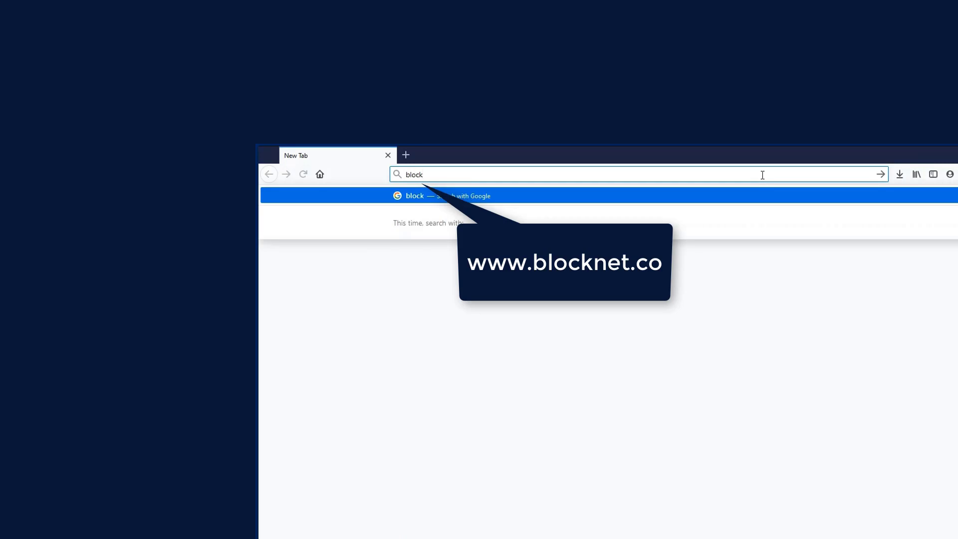
{"action": "type", "text": ".co"}
{"action": "key", "text": "Return"}
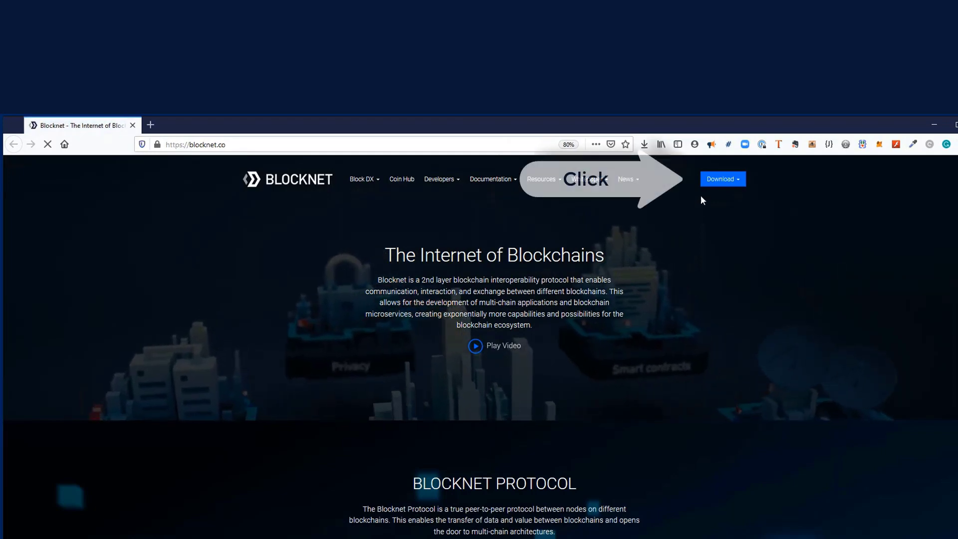
{"action": "left_click", "coordinate": [725, 181]}
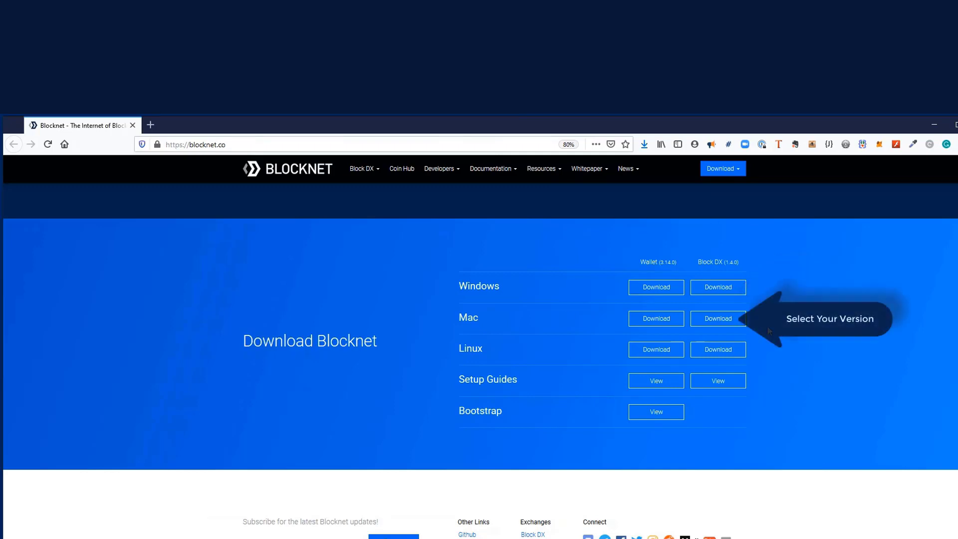
{"action": "left_click", "coordinate": [726, 291]}
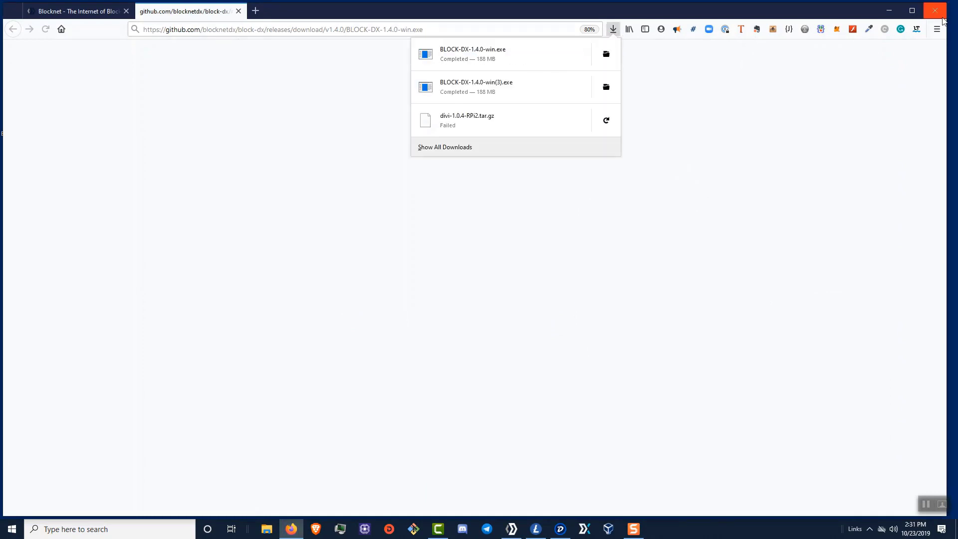
Close Firefox and run the BLOCK-DX installer, choosing More info and Run anyway past SmartScreen.
{"action": "left_click", "coordinate": [941, 17]}
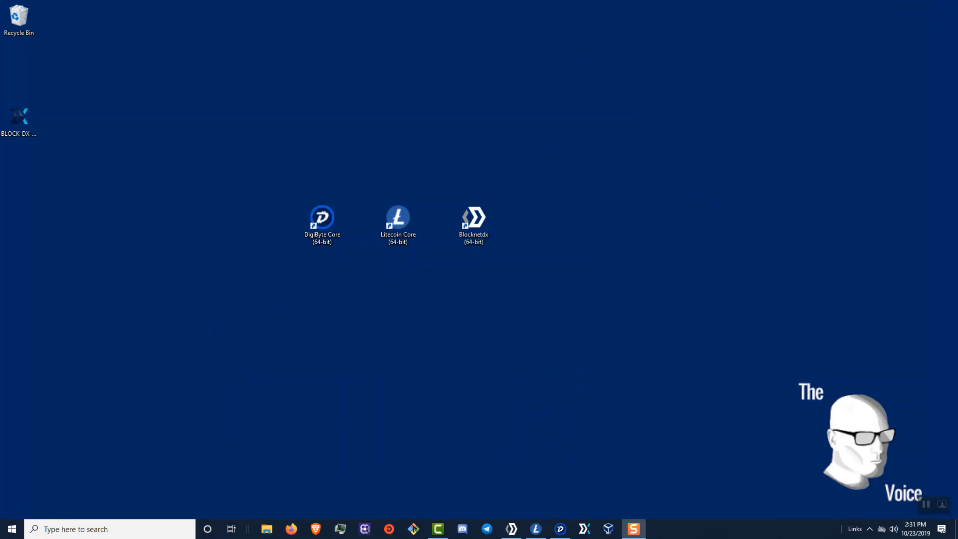
{"action": "left_click_drag", "start_coordinate": [17, 121], "coordinate": [375, 333]}
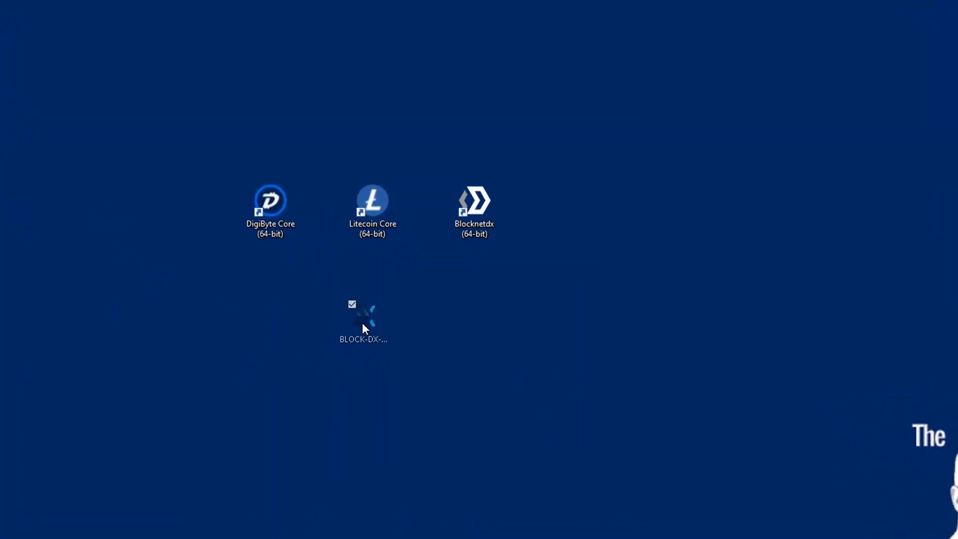
{"action": "double_click", "coordinate": [375, 333]}
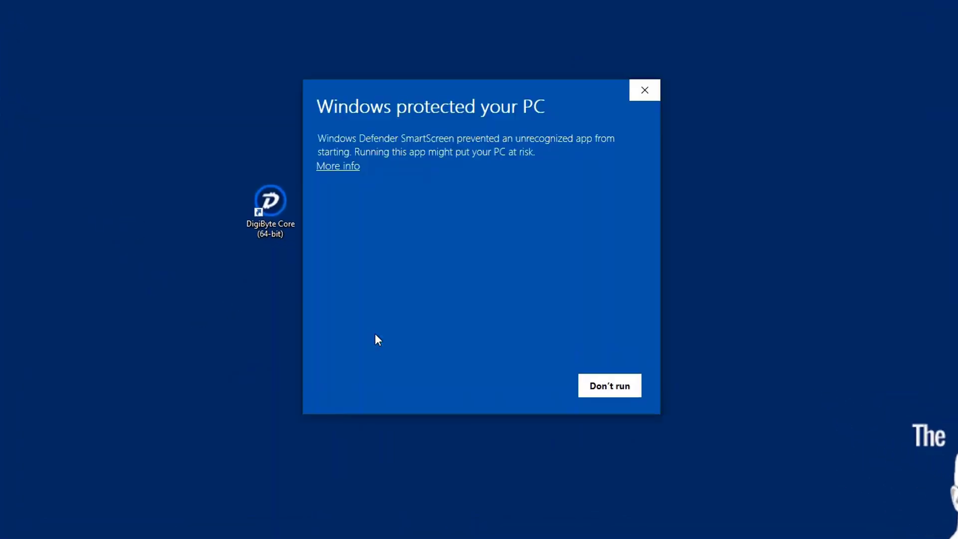
{"action": "left_click", "coordinate": [333, 169]}
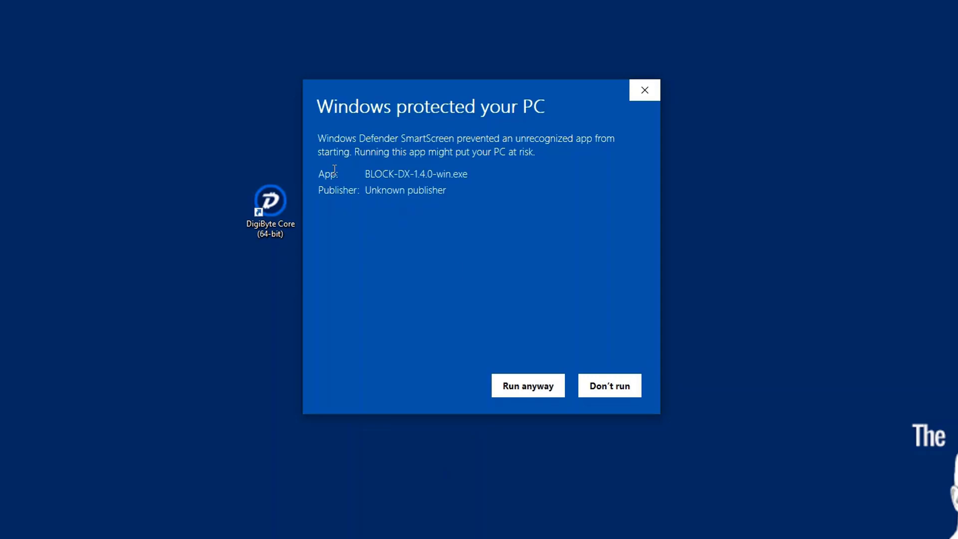
{"action": "left_click", "coordinate": [548, 387]}
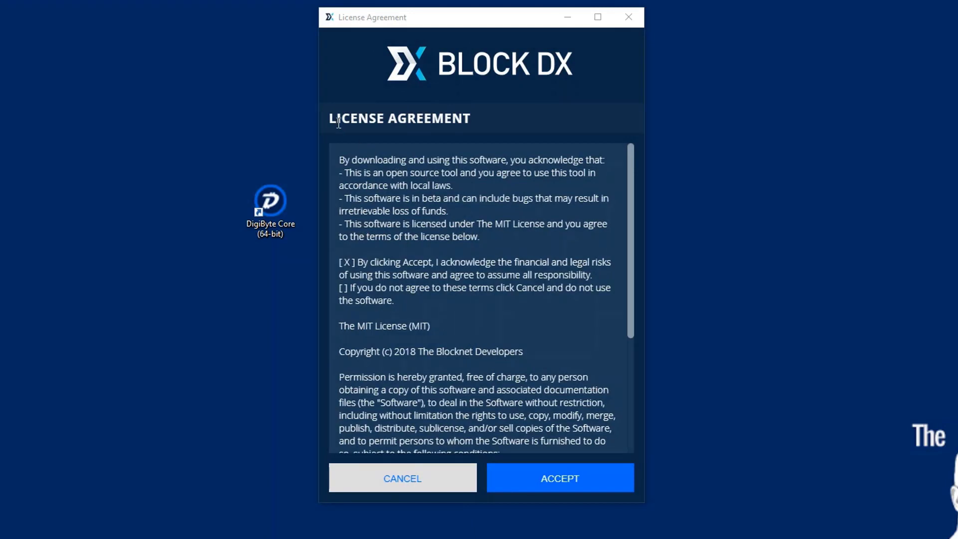
Scroll through the MIT License Agreement and accept it.
{"action": "left_click_drag", "start_coordinate": [629, 166], "coordinate": [635, 285]}
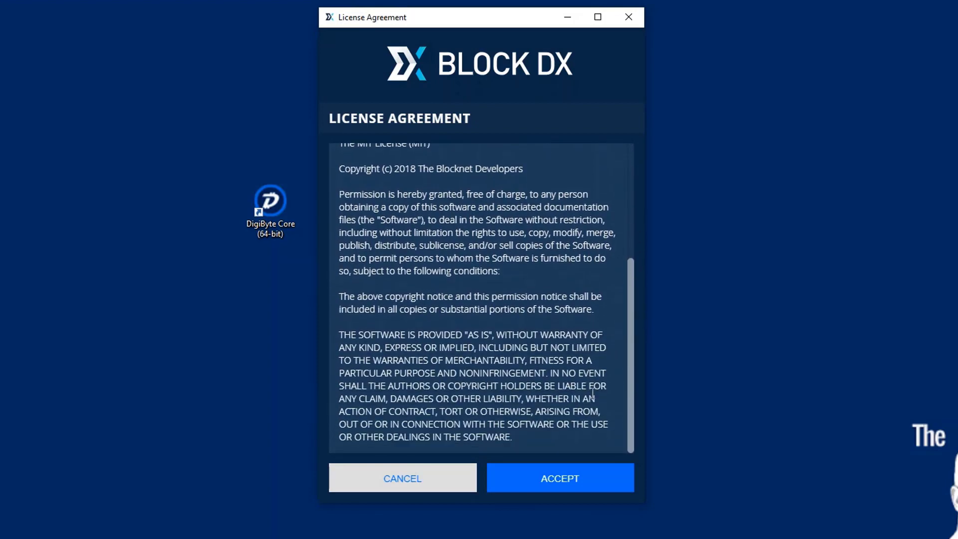
{"action": "left_click", "coordinate": [547, 480]}
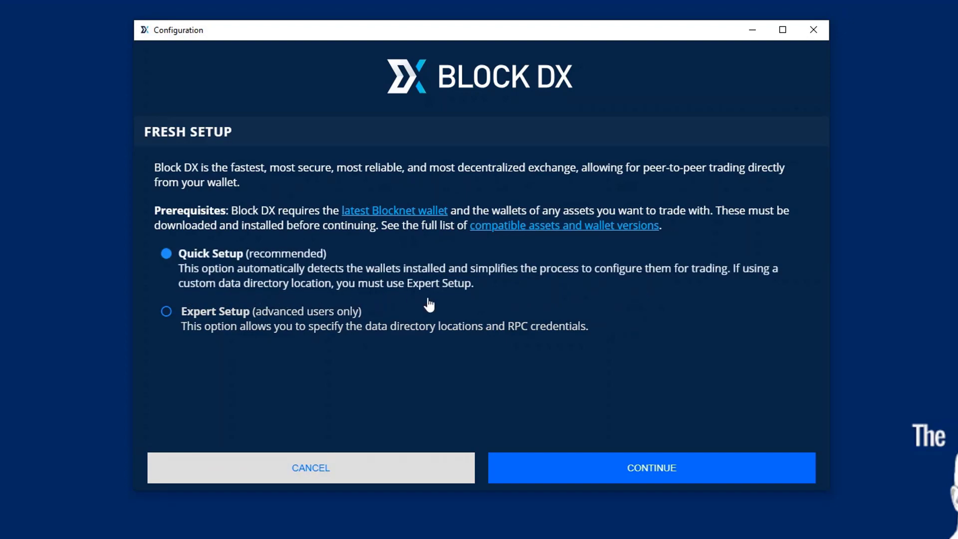
Select Expert Setup (advanced users only) on the Fresh Setup page.
{"action": "left_click", "coordinate": [166, 312]}
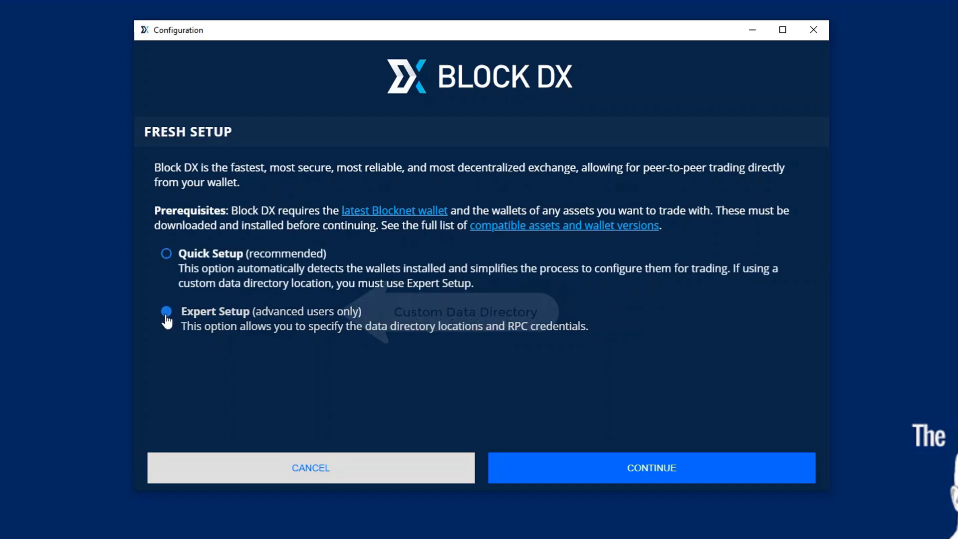
Continue to the wallet list and tick DigiByte (DGB) as an installed wallet.
{"action": "left_click", "coordinate": [558, 463]}
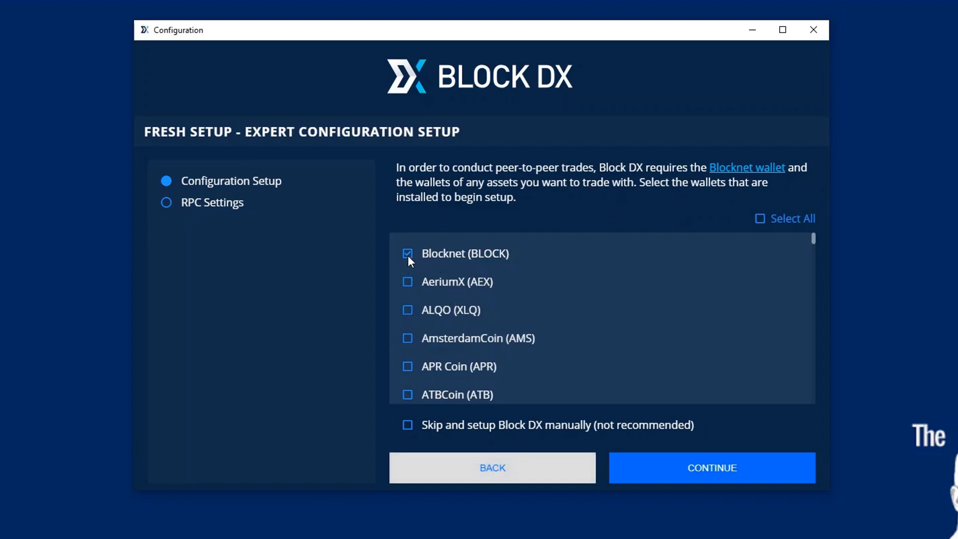
{"action": "scroll", "coordinate": [490, 299], "scroll_direction": "down", "scroll_amount": 4}
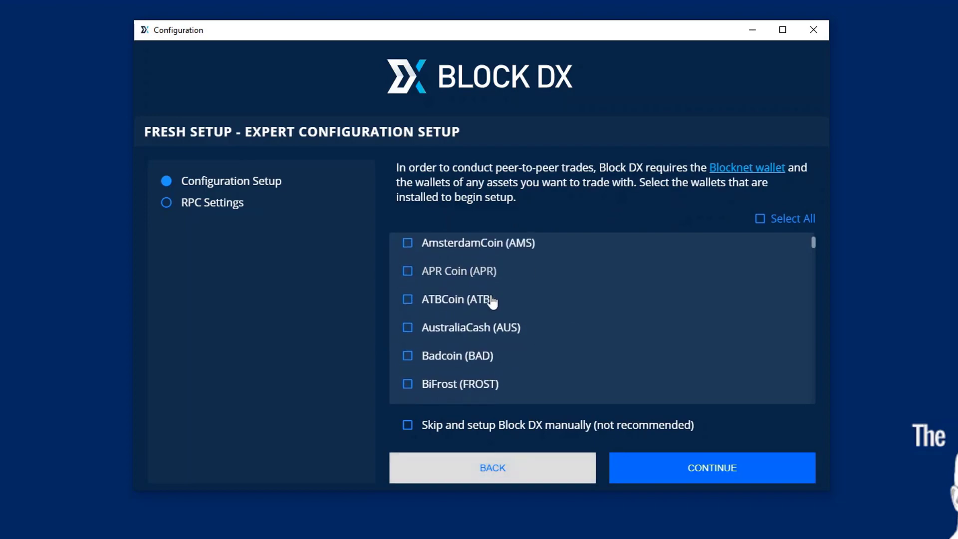
{"action": "scroll", "coordinate": [491, 303], "scroll_direction": "down", "scroll_amount": 5}
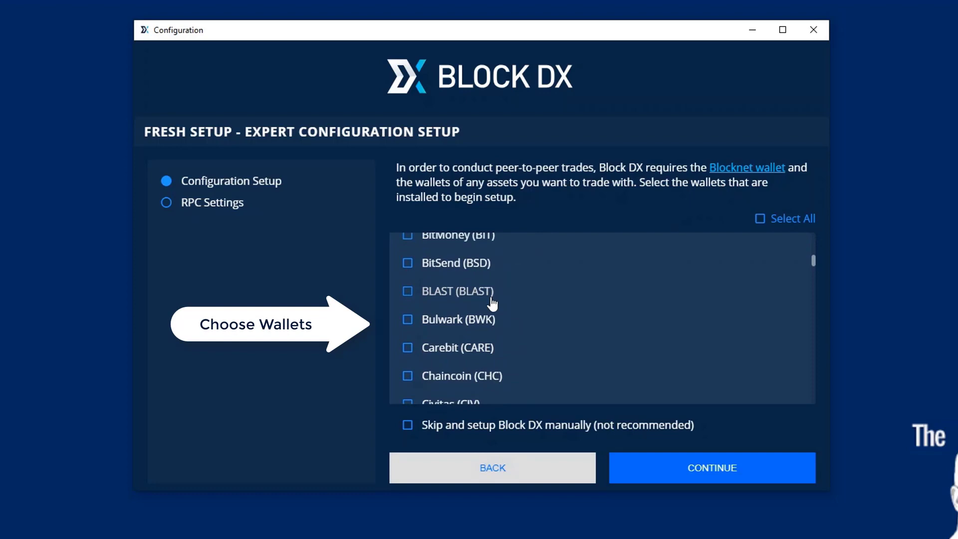
{"action": "scroll", "coordinate": [492, 302], "scroll_direction": "down", "scroll_amount": 5}
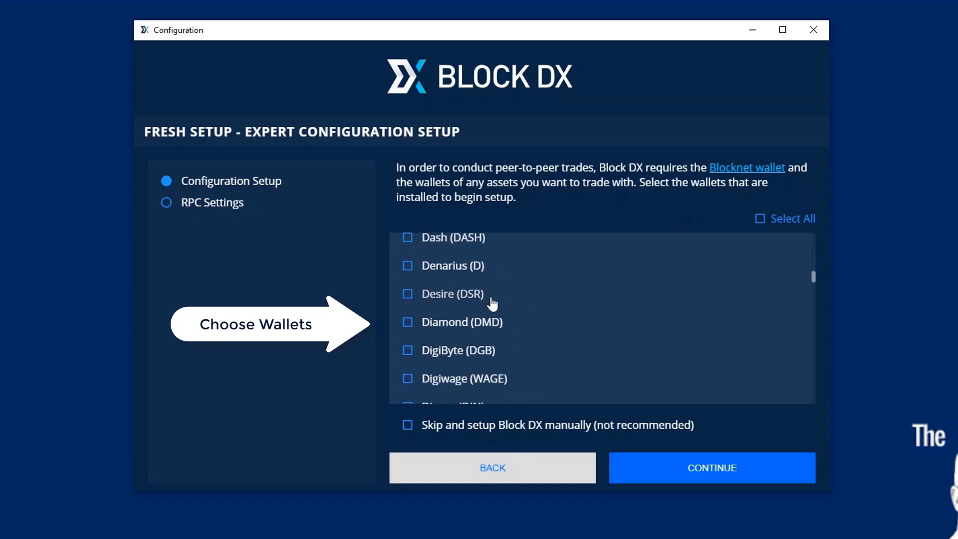
{"action": "left_click", "coordinate": [408, 351]}
Tick Litecoin (LTC) further down the wallet list.
{"action": "scroll", "coordinate": [558, 317], "scroll_direction": "down", "scroll_amount": 3}
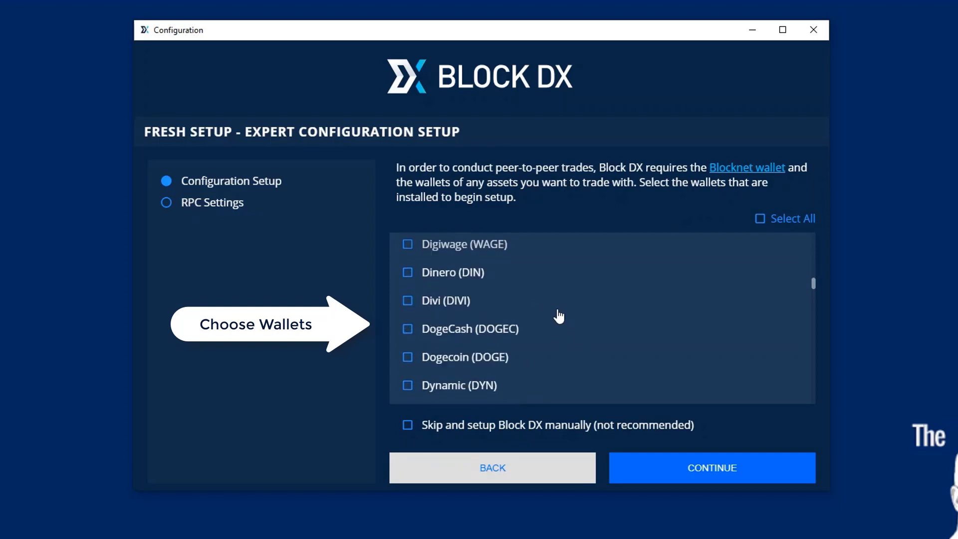
{"action": "scroll", "coordinate": [559, 317], "scroll_direction": "down", "scroll_amount": 3}
{"action": "scroll", "coordinate": [558, 317], "scroll_direction": "down", "scroll_amount": 4}
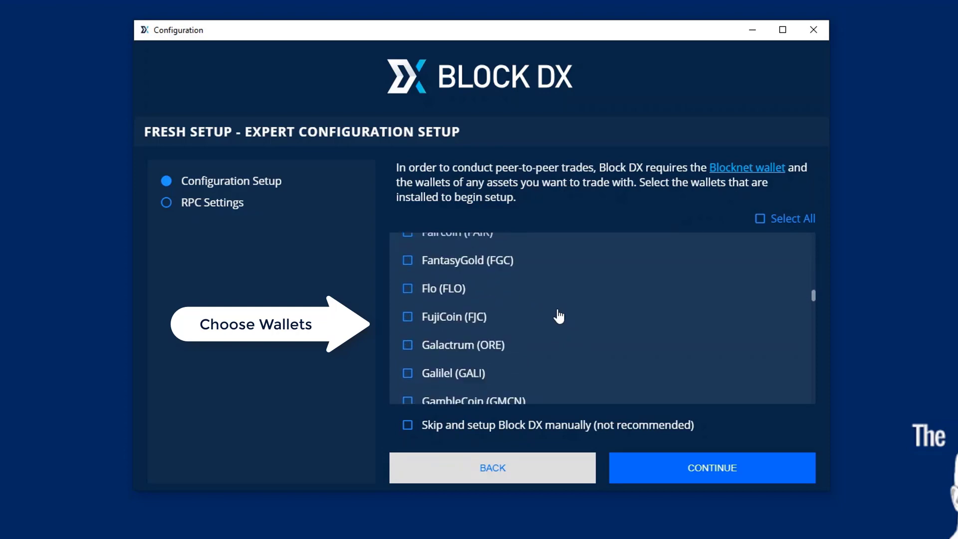
{"action": "scroll", "coordinate": [558, 316], "scroll_direction": "down", "scroll_amount": 5}
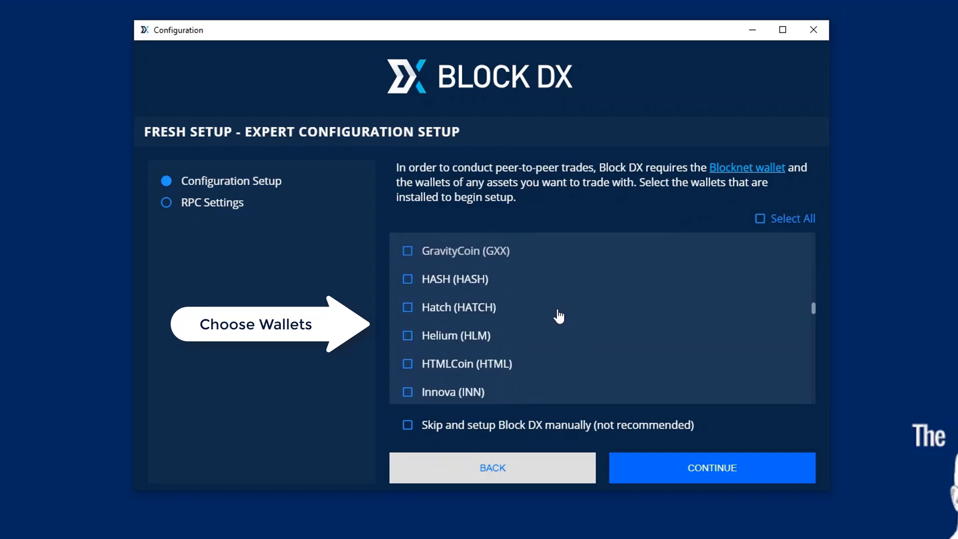
{"action": "scroll", "coordinate": [559, 316], "scroll_direction": "down", "scroll_amount": 5}
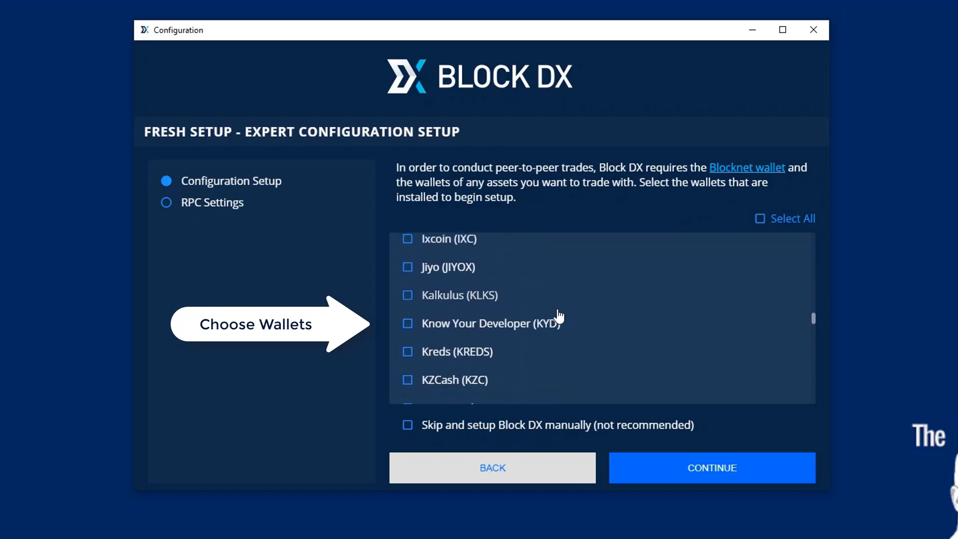
{"action": "scroll", "coordinate": [559, 316], "scroll_direction": "down", "scroll_amount": 4}
{"action": "scroll", "coordinate": [559, 316], "scroll_direction": "down", "scroll_amount": 2}
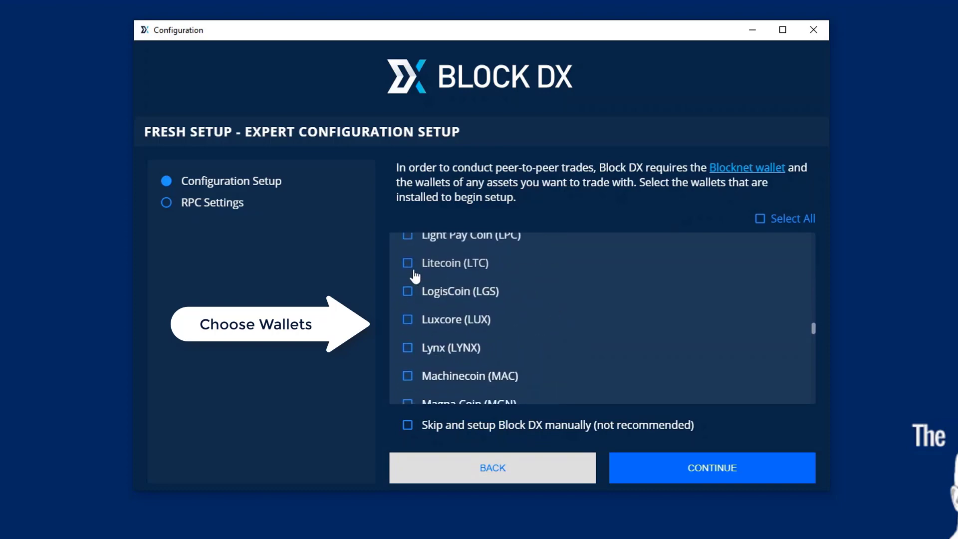
{"action": "left_click", "coordinate": [408, 264]}
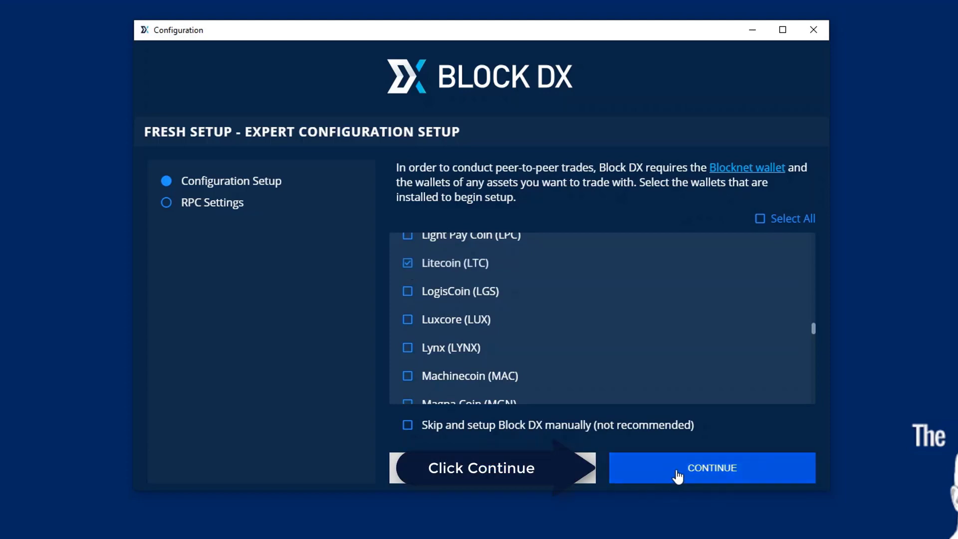
Accept the Blocknet, DigiByte and Litecoin v0.17.1 wallet versions and continue.
{"action": "left_click", "coordinate": [678, 475]}
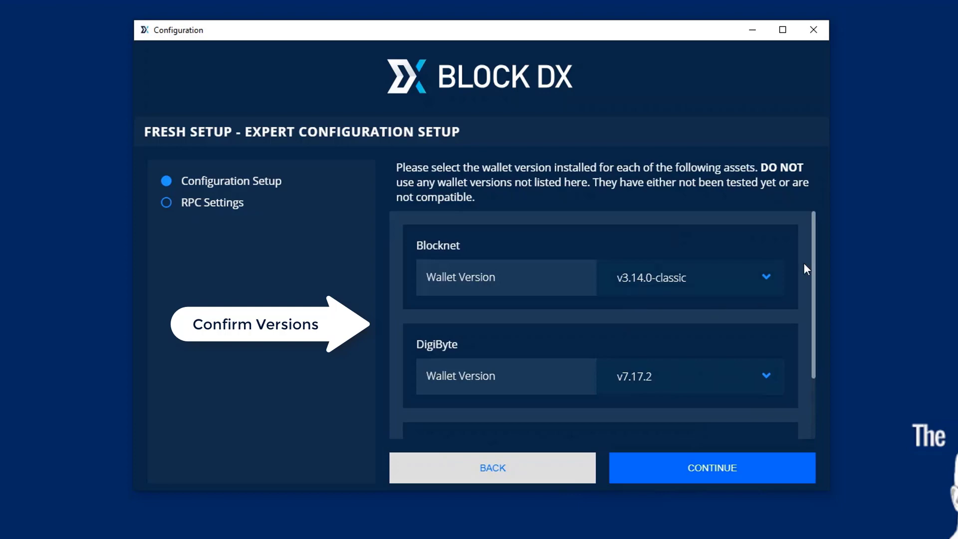
{"action": "left_click_drag", "start_coordinate": [812, 253], "coordinate": [797, 338]}
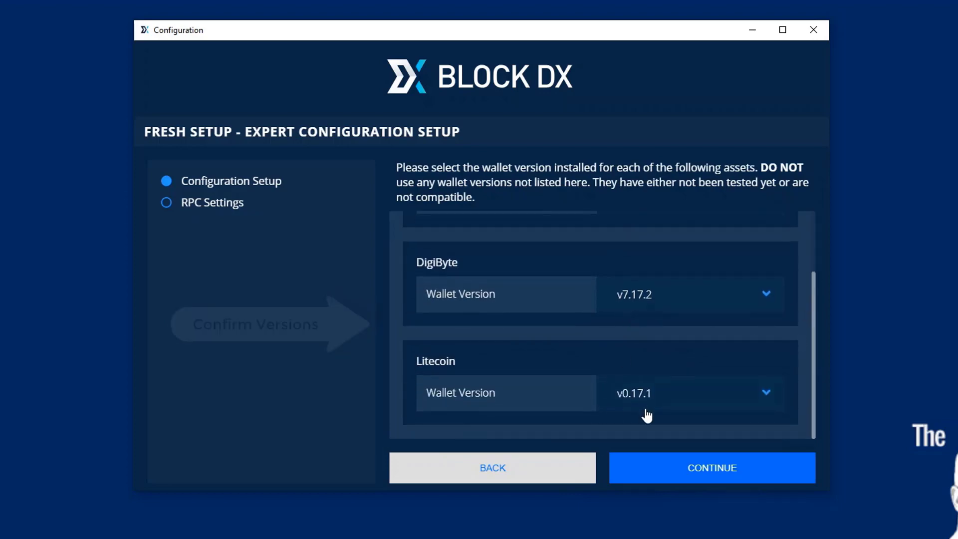
{"action": "left_click", "coordinate": [682, 473]}
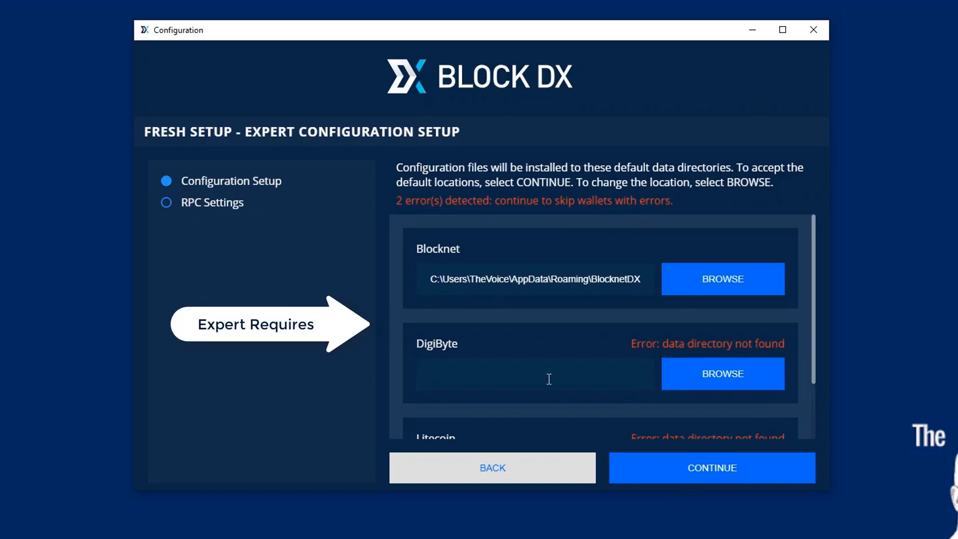
Set DigiByte's data directory to D:\Users\<user>\AppData\Roaming\DigiByte.
{"action": "left_click", "coordinate": [709, 379]}
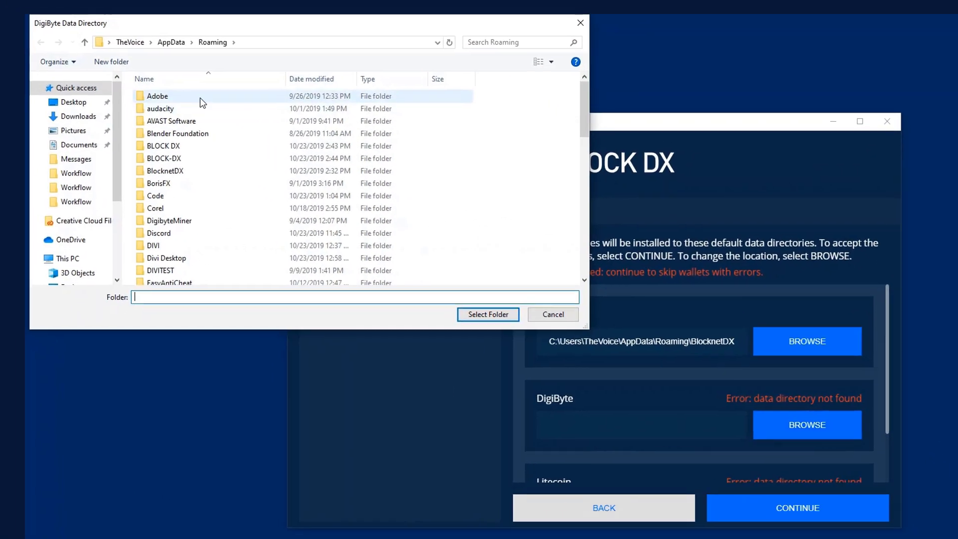
{"action": "scroll", "coordinate": [101, 220], "scroll_direction": "down", "scroll_amount": 4}
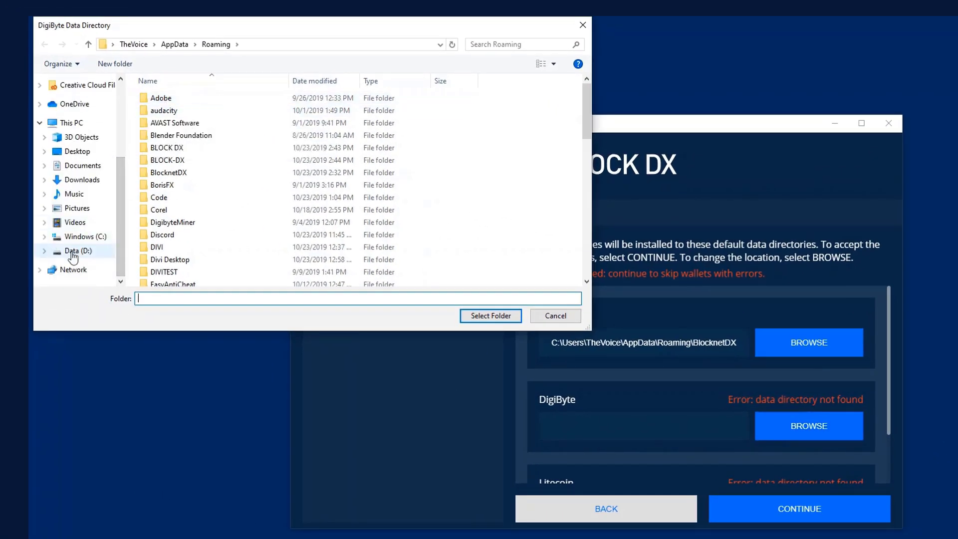
{"action": "left_click", "coordinate": [73, 250]}
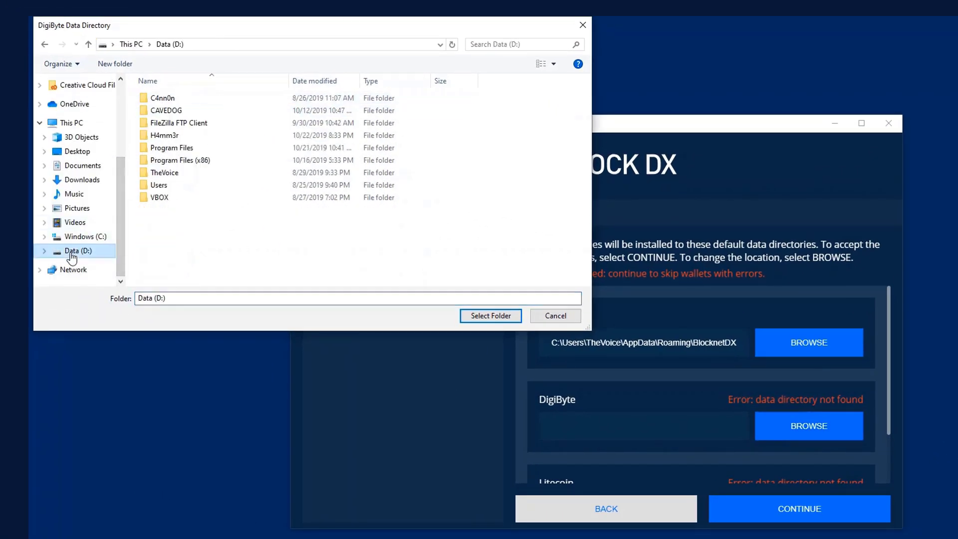
{"action": "double_click", "coordinate": [153, 185]}
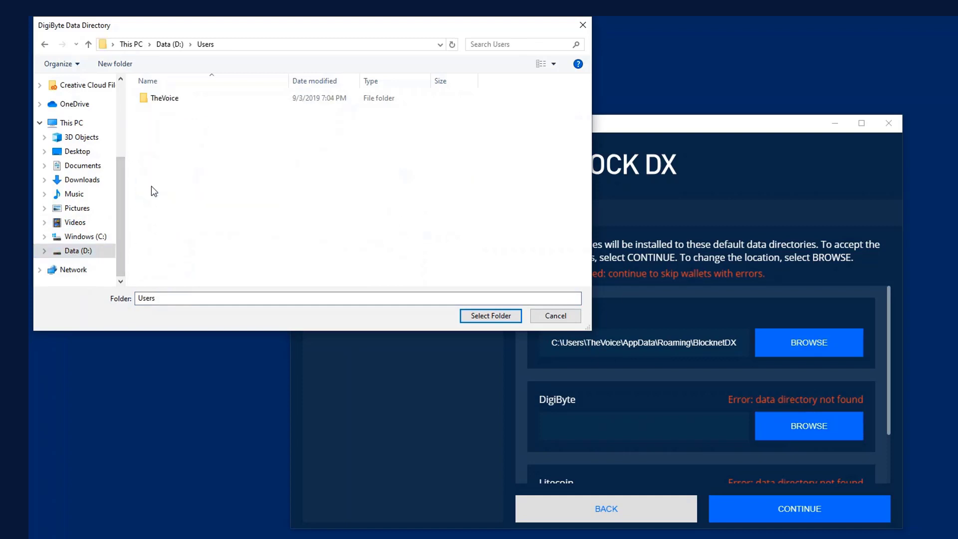
{"action": "double_click", "coordinate": [160, 100]}
{"action": "left_click", "coordinate": [161, 100]}
{"action": "double_click", "coordinate": [162, 100]}
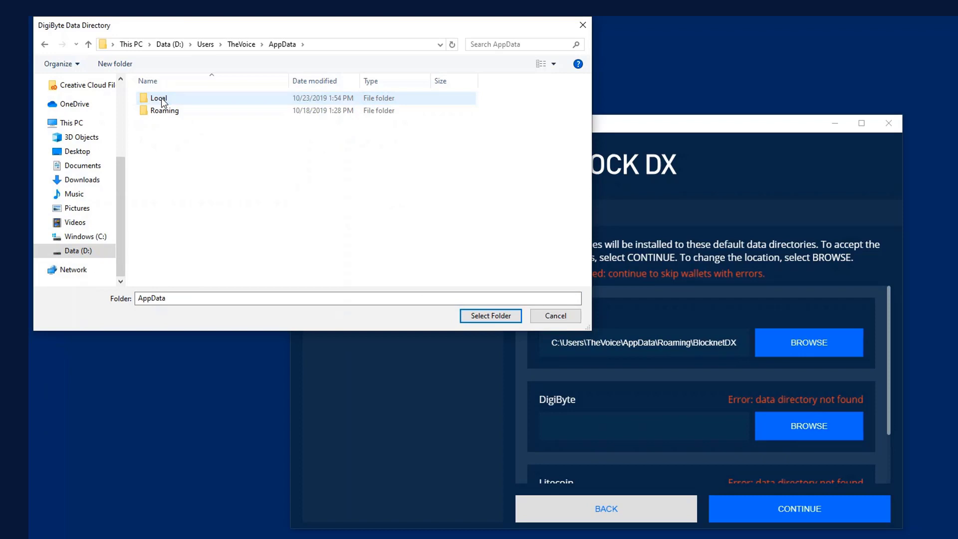
{"action": "double_click", "coordinate": [165, 111]}
{"action": "left_click", "coordinate": [164, 111]}
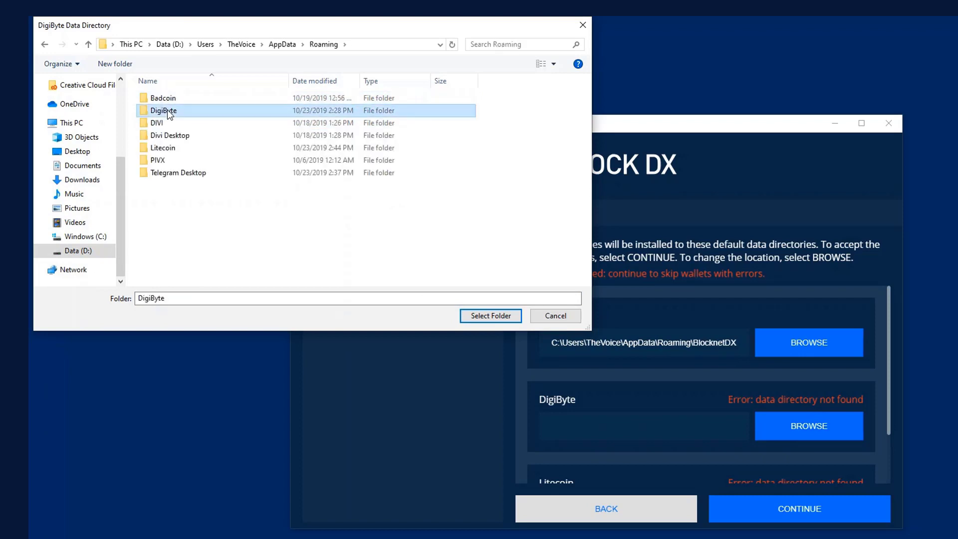
{"action": "left_click", "coordinate": [491, 315]}
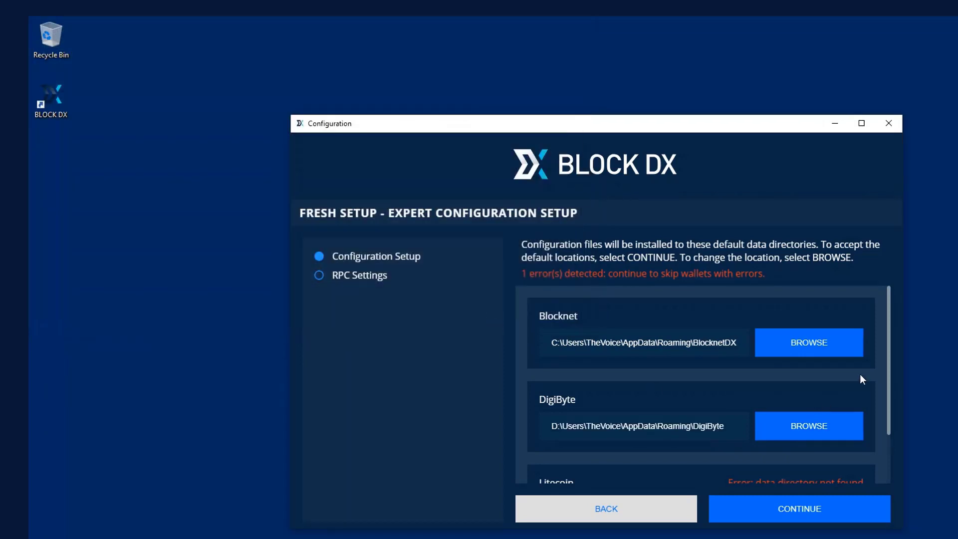
For Litecoin, browse to D:\Users\<user>\AppData\Roaming and select the Litecoin folder.
{"action": "left_click_drag", "start_coordinate": [890, 329], "coordinate": [889, 407]}
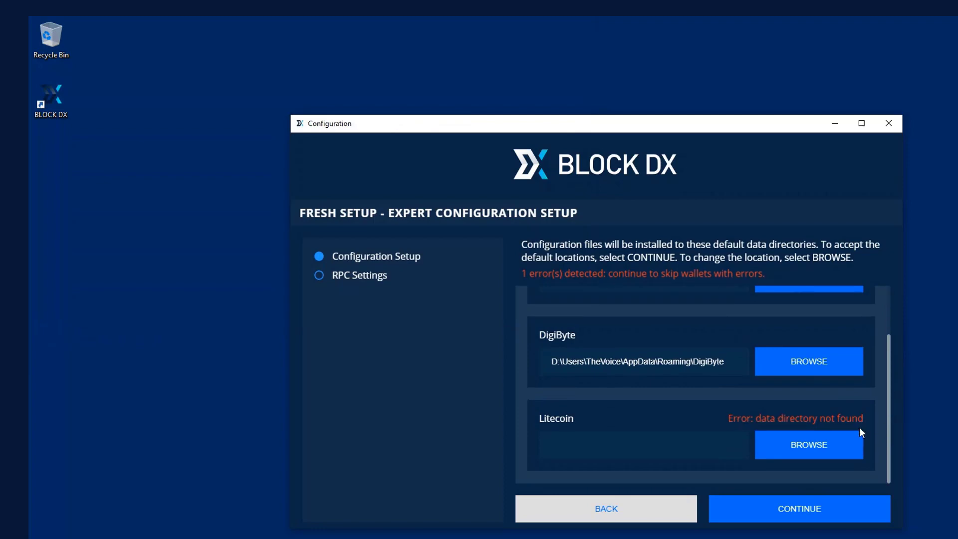
{"action": "left_click", "coordinate": [828, 451]}
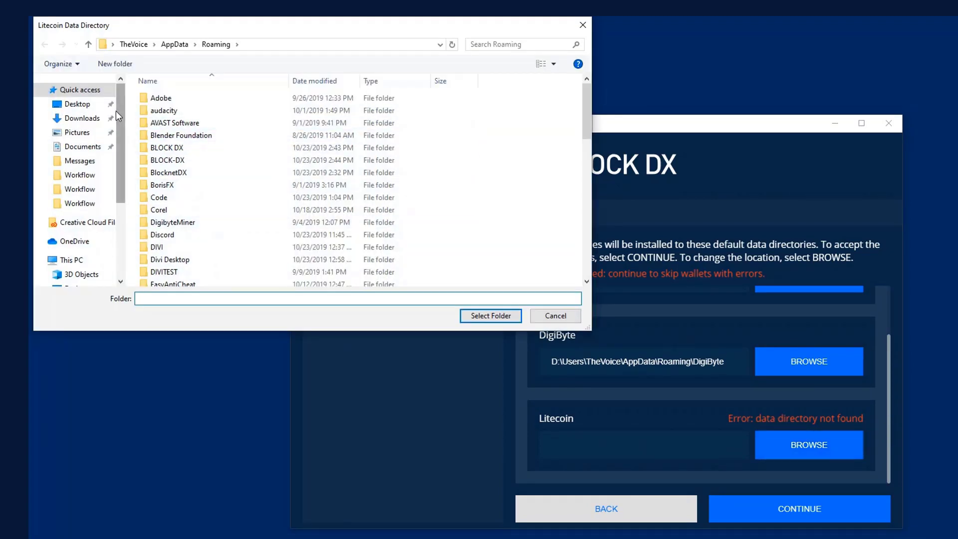
{"action": "scroll", "coordinate": [117, 150], "scroll_direction": "down", "scroll_amount": 4}
{"action": "left_click", "coordinate": [74, 251]}
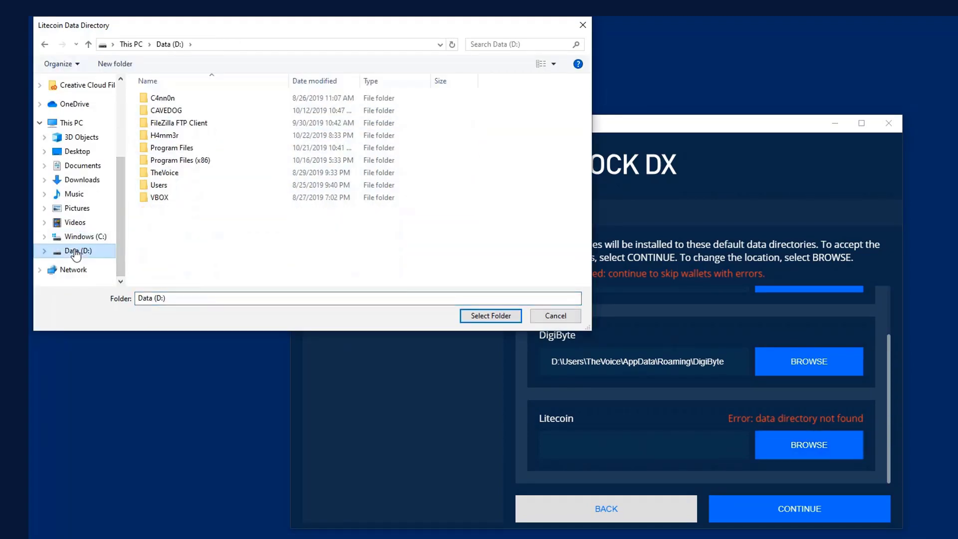
{"action": "double_click", "coordinate": [162, 185]}
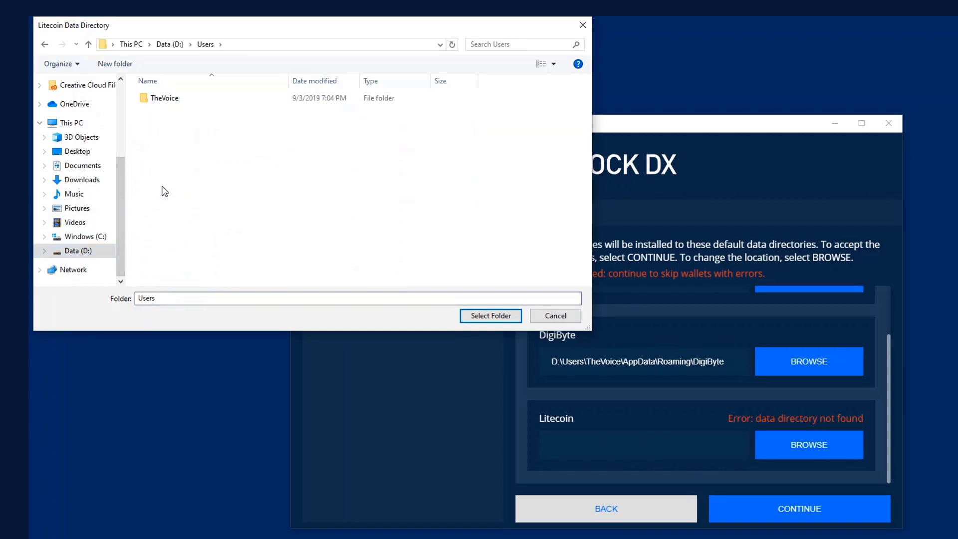
{"action": "double_click", "coordinate": [157, 100]}
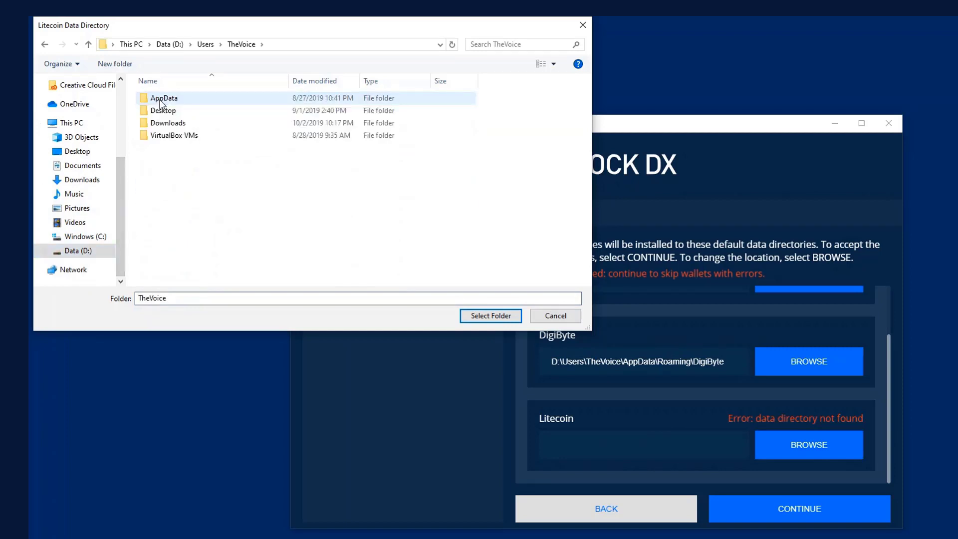
{"action": "double_click", "coordinate": [160, 101]}
{"action": "double_click", "coordinate": [163, 110]}
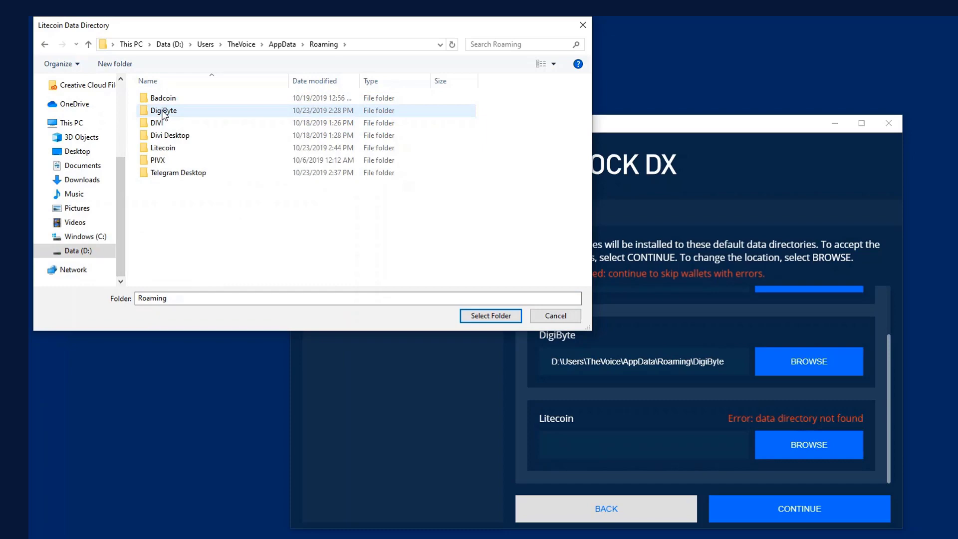
{"action": "left_click", "coordinate": [163, 147]}
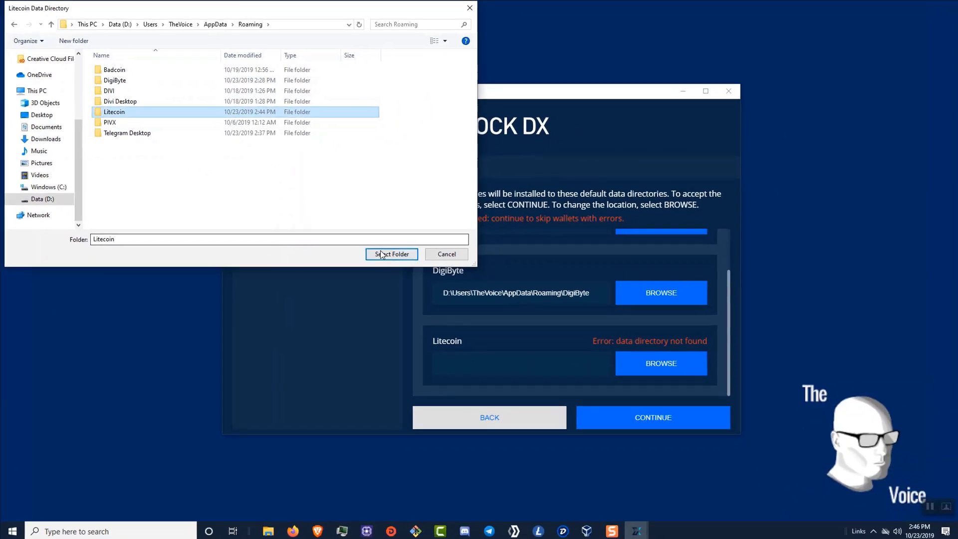
Confirm the Litecoin data directory and keep automatically generated RPC credentials.
{"action": "left_click", "coordinate": [380, 252]}
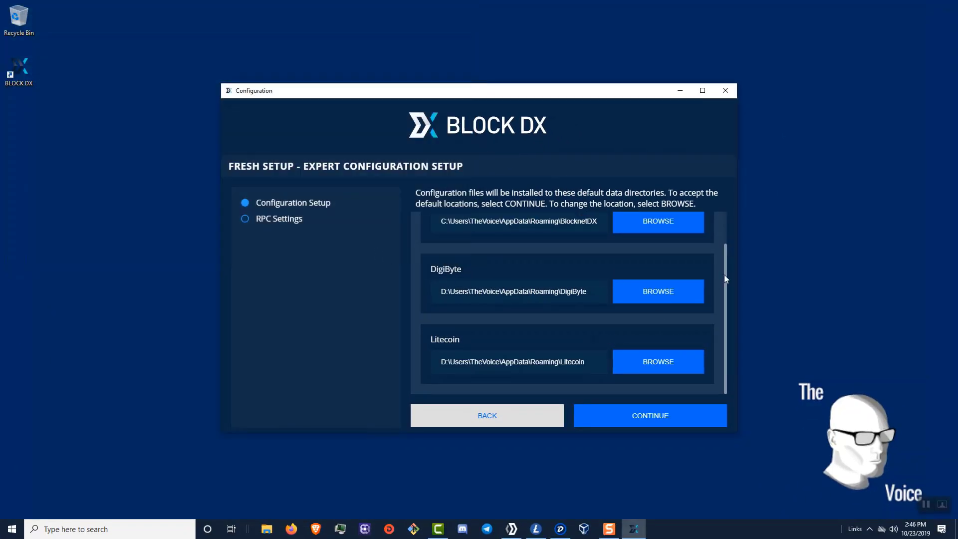
{"action": "left_click", "coordinate": [658, 419]}
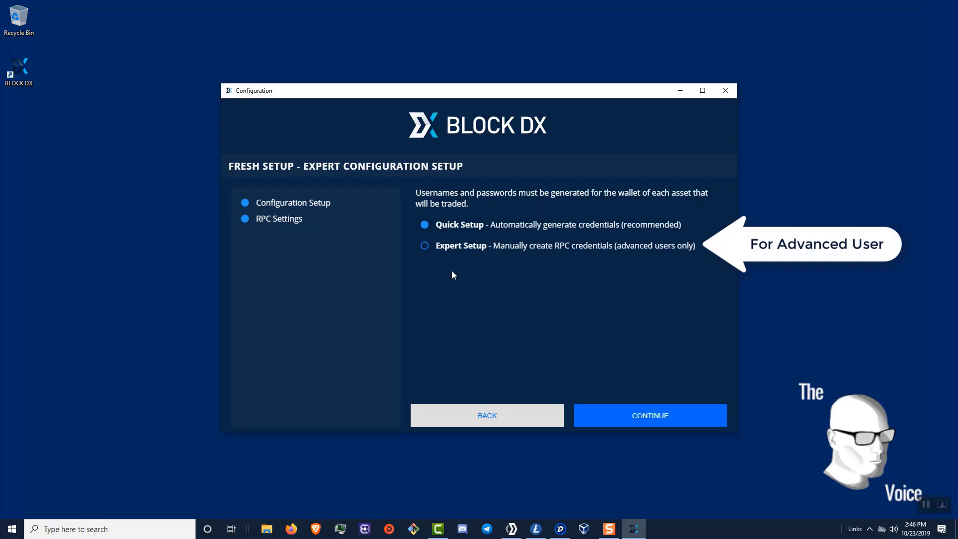
{"action": "left_click", "coordinate": [643, 417]}
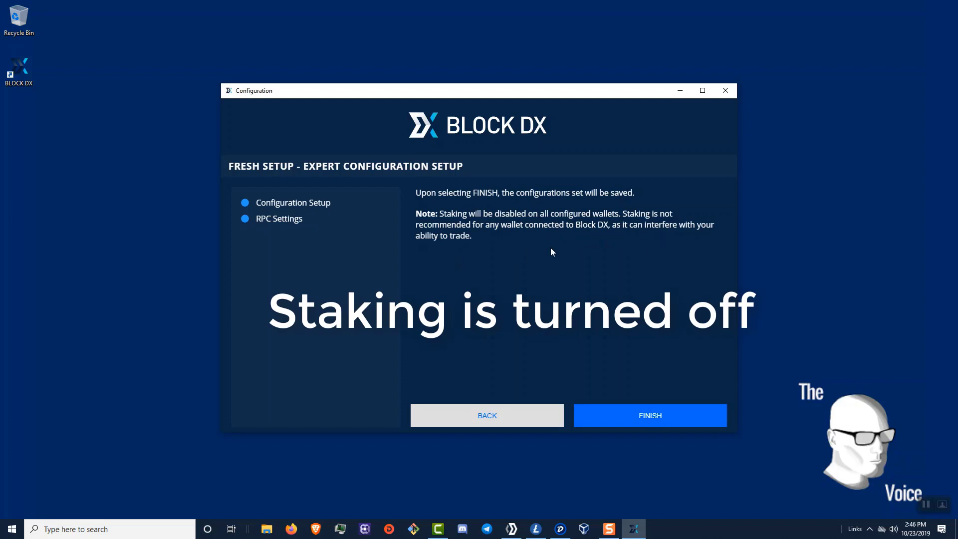
Finish the expert setup, saving the configuration with staking disabled.
{"action": "left_click", "coordinate": [628, 416]}
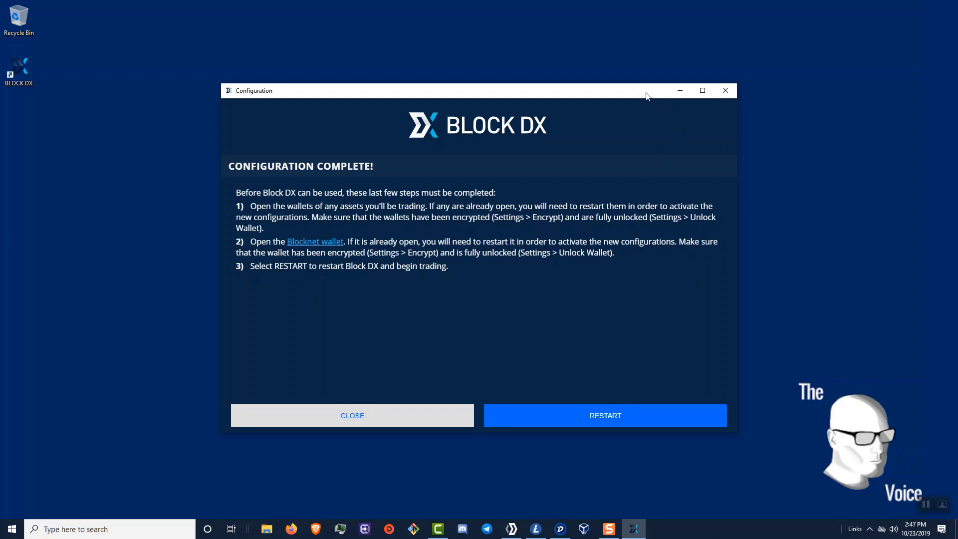
Move the configuration window aside and close the Blocknet, Litecoin Core and DigiByte Core wallets.
{"action": "left_click_drag", "start_coordinate": [646, 95], "coordinate": [831, 59]}
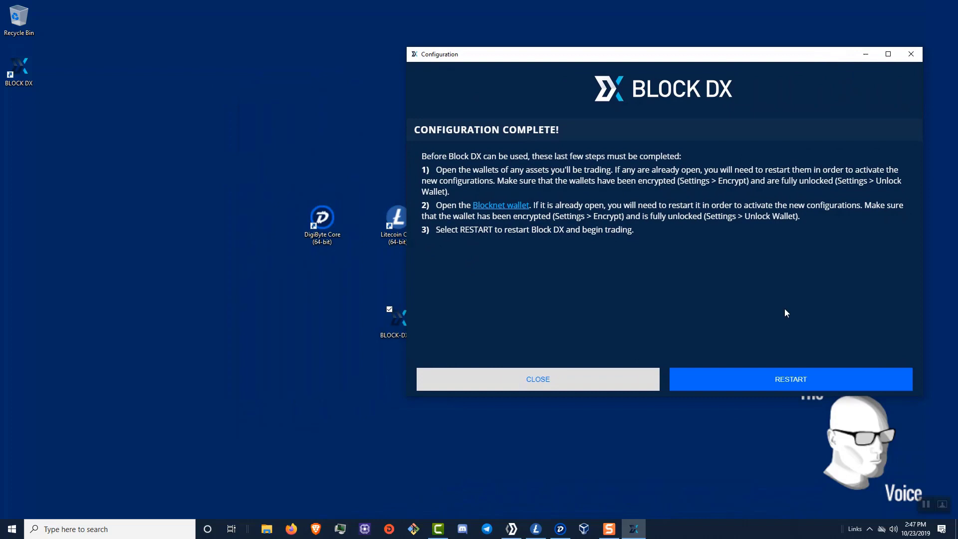
{"action": "left_click", "coordinate": [512, 530]}
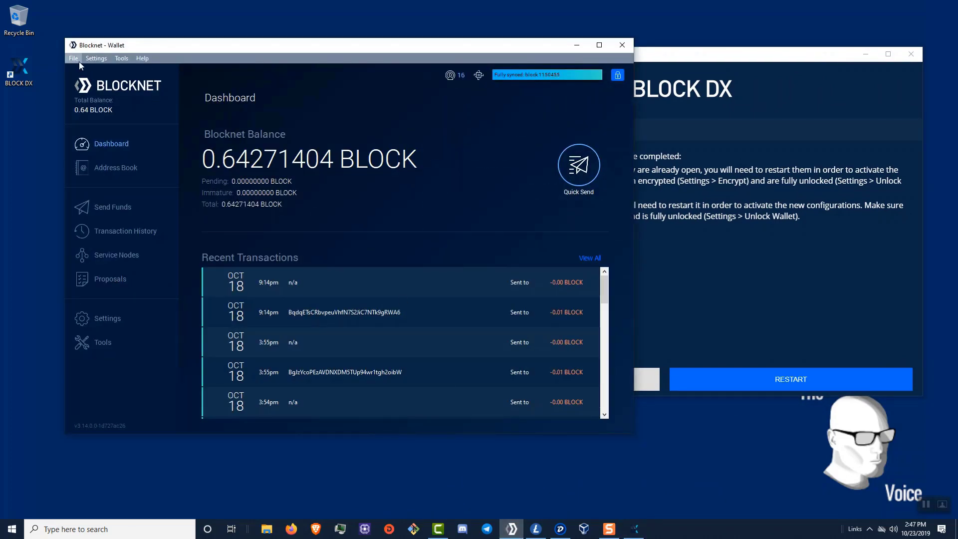
{"action": "left_click", "coordinate": [622, 47]}
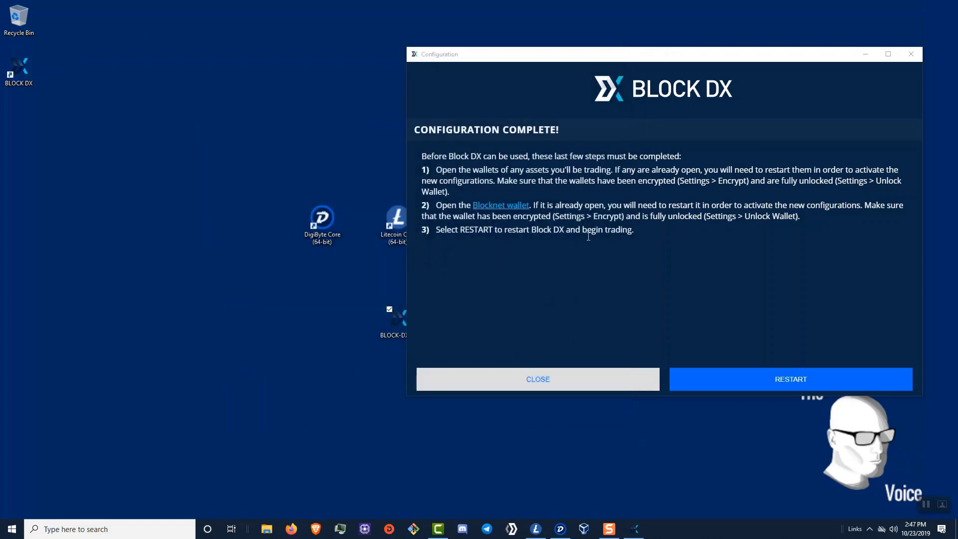
{"action": "left_click", "coordinate": [536, 528]}
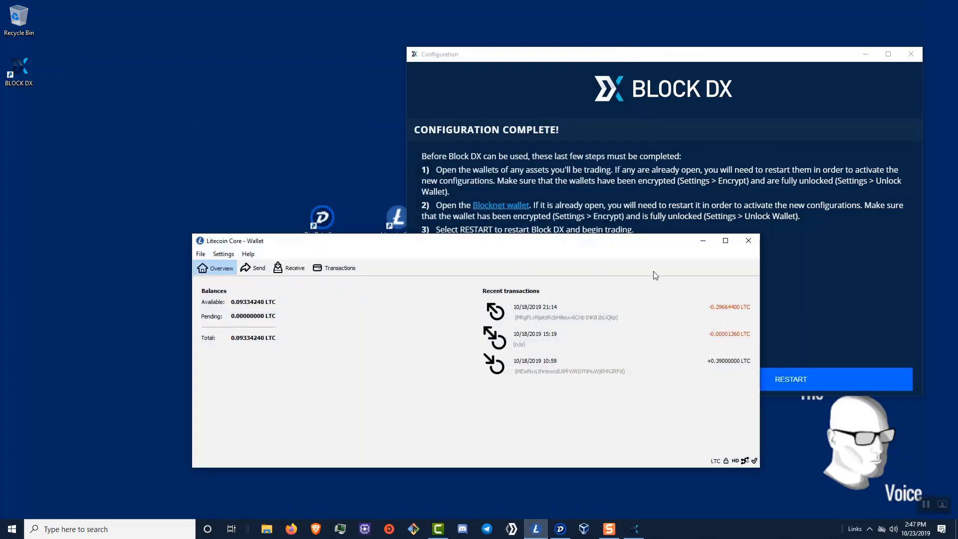
{"action": "left_click", "coordinate": [746, 244]}
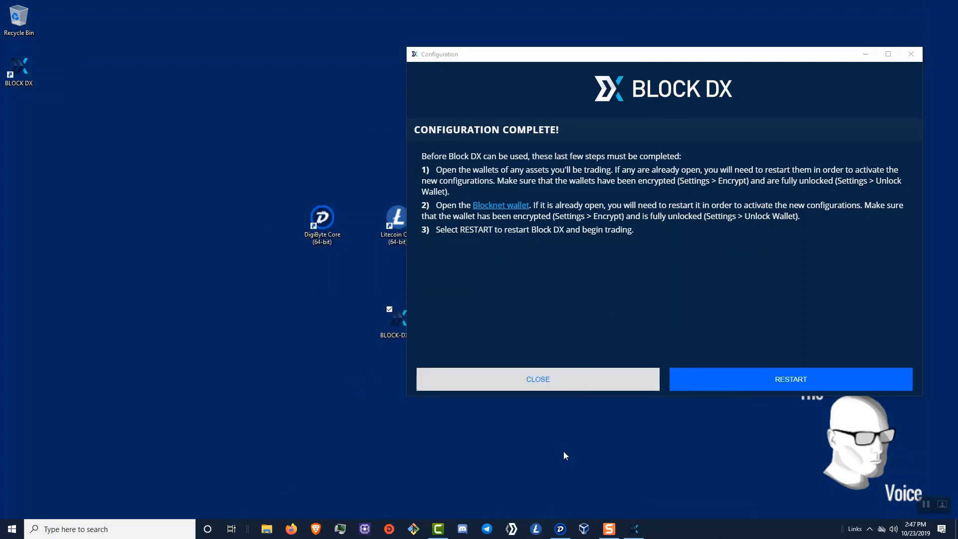
{"action": "left_click", "coordinate": [563, 528]}
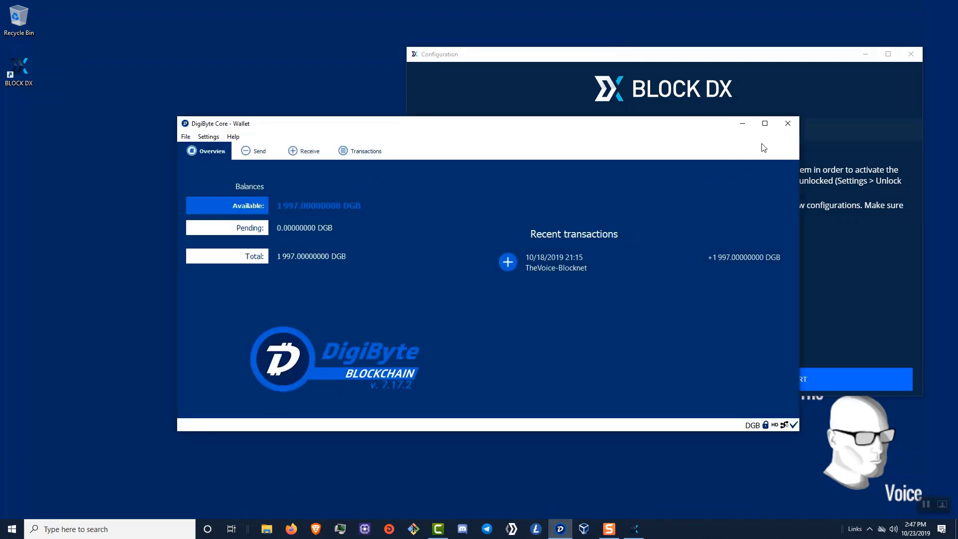
{"action": "left_click", "coordinate": [788, 125]}
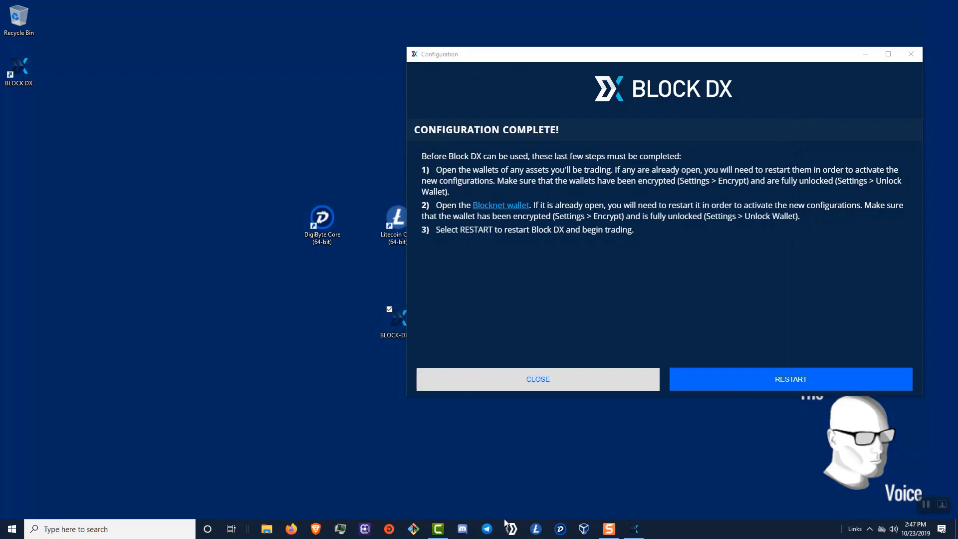
Relaunch the DigiByte Core, Litecoin Core and Blocknet wallets, hiding the Block DX configuration window.
{"action": "double_click", "coordinate": [321, 220]}
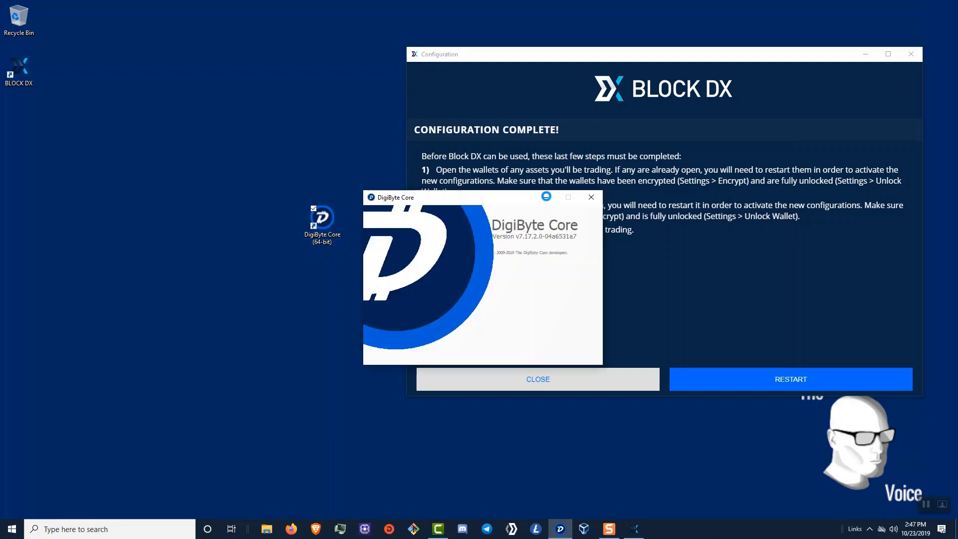
{"action": "left_click", "coordinate": [545, 196]}
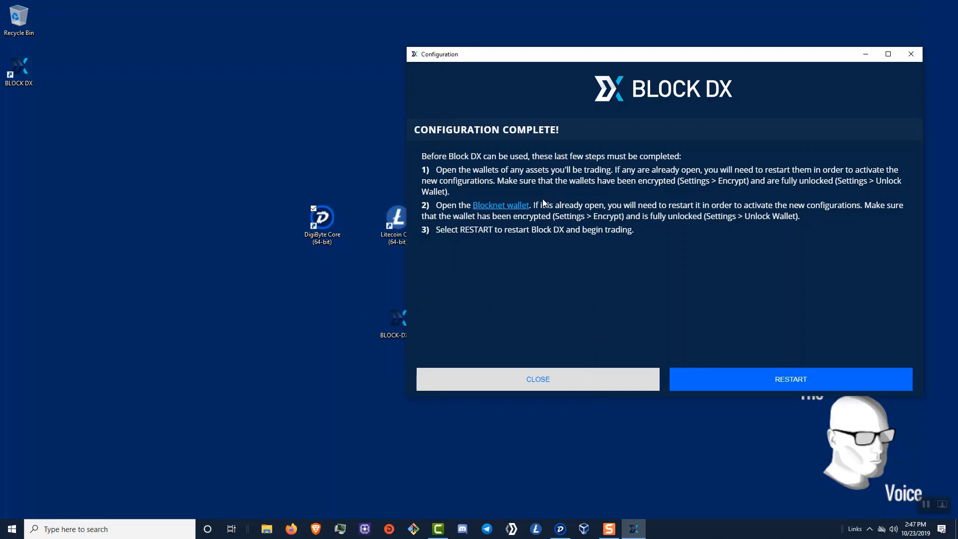
{"action": "double_click", "coordinate": [398, 219]}
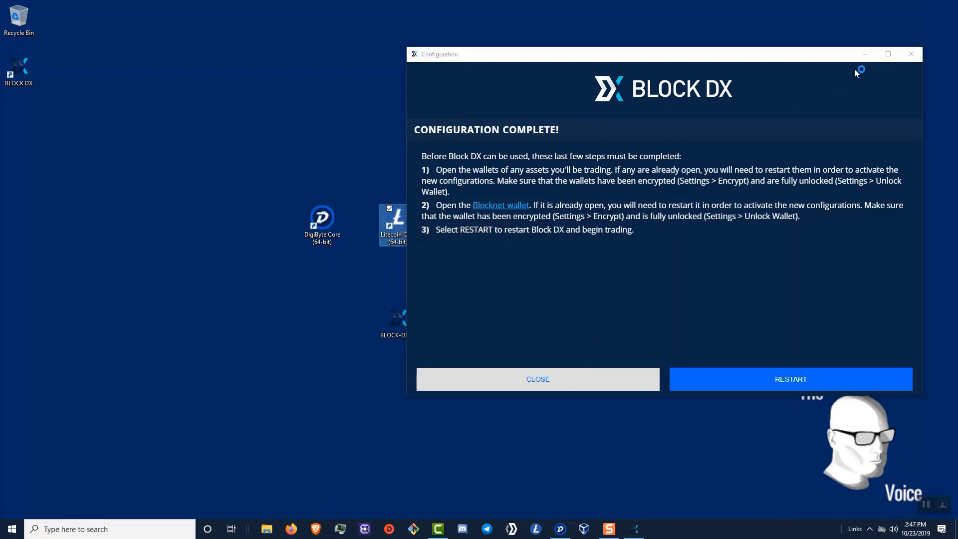
{"action": "left_click", "coordinate": [546, 197]}
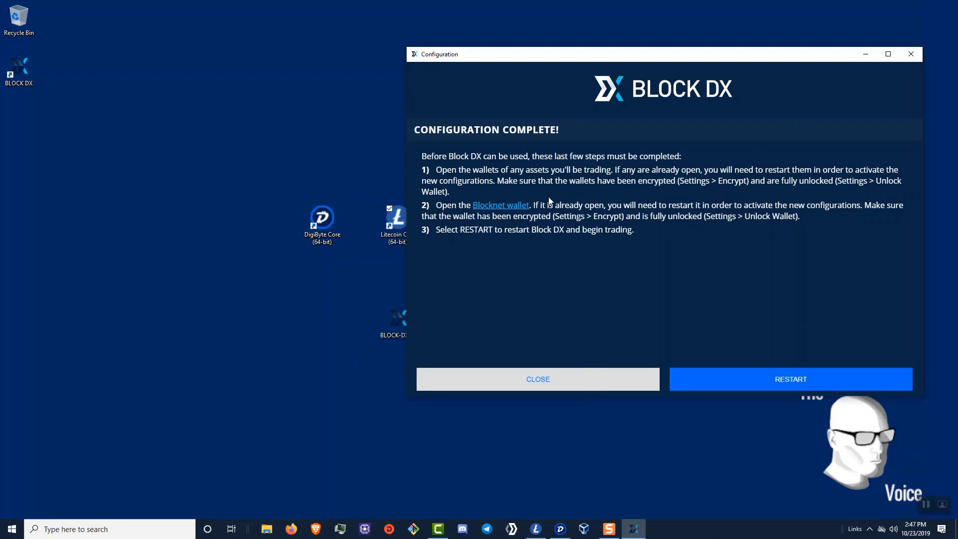
{"action": "left_click", "coordinate": [866, 55]}
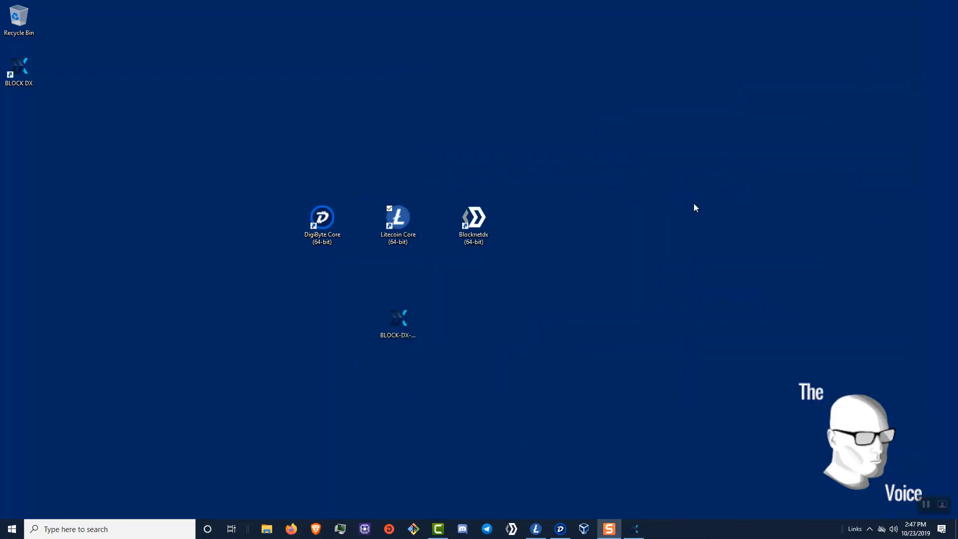
{"action": "double_click", "coordinate": [485, 231]}
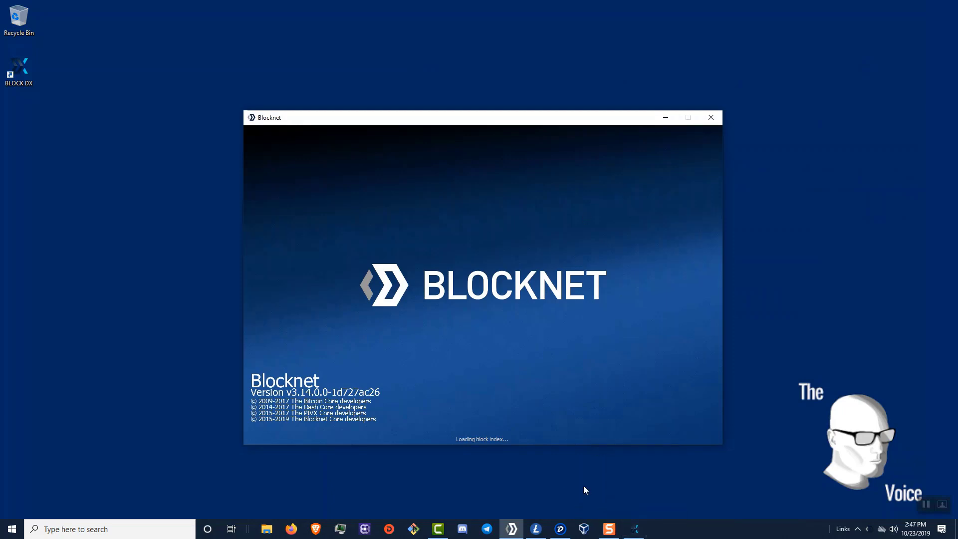
Move the DigiByte loading window to the upper left and the Litecoin window lower down.
{"action": "left_click", "coordinate": [560, 529]}
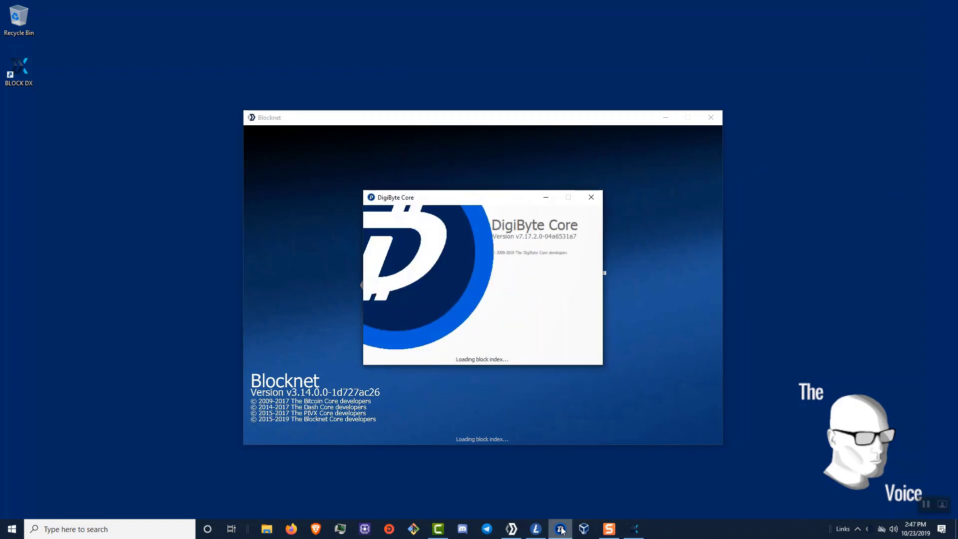
{"action": "left_click_drag", "start_coordinate": [471, 196], "coordinate": [259, 68]}
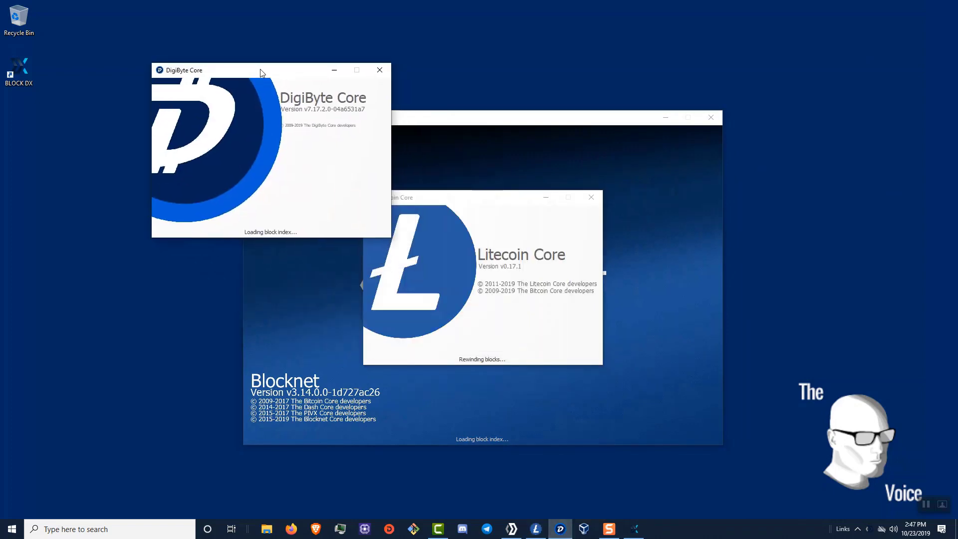
{"action": "left_click_drag", "start_coordinate": [497, 207], "coordinate": [551, 278]}
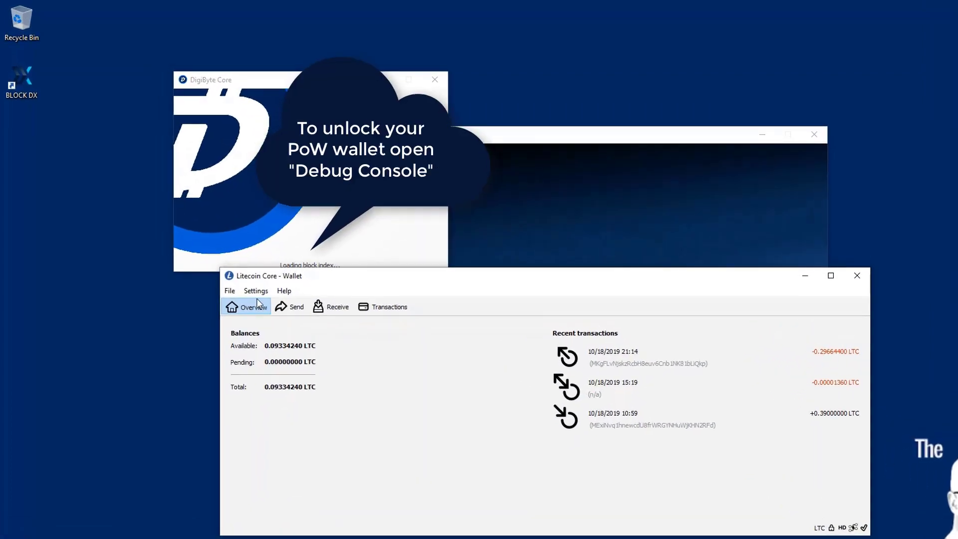
In Litecoin Core's debug console, run walletpassphrase with the passphrase and a 999999999-second timeout.
{"action": "left_click", "coordinate": [255, 294]}
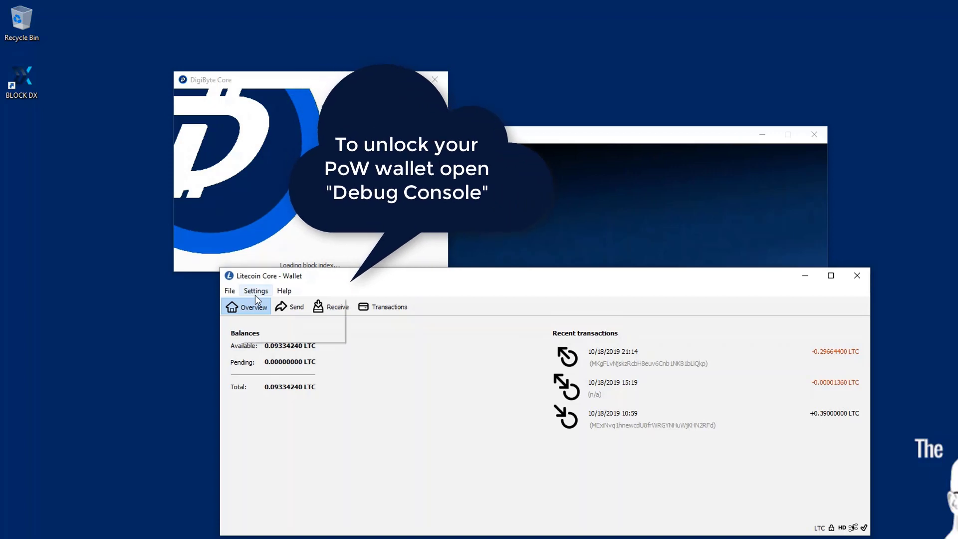
{"action": "mouse_move", "coordinate": [282, 291]}
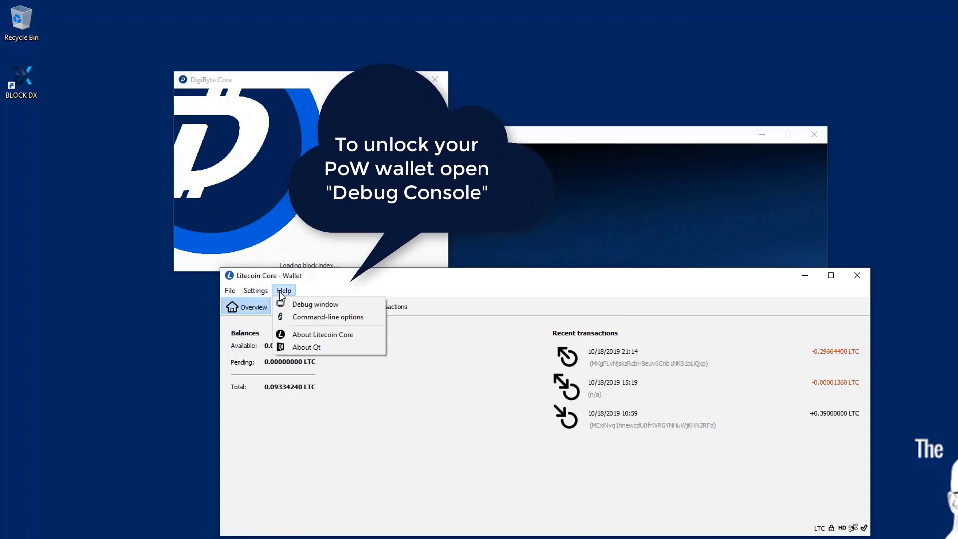
{"action": "left_click", "coordinate": [309, 305]}
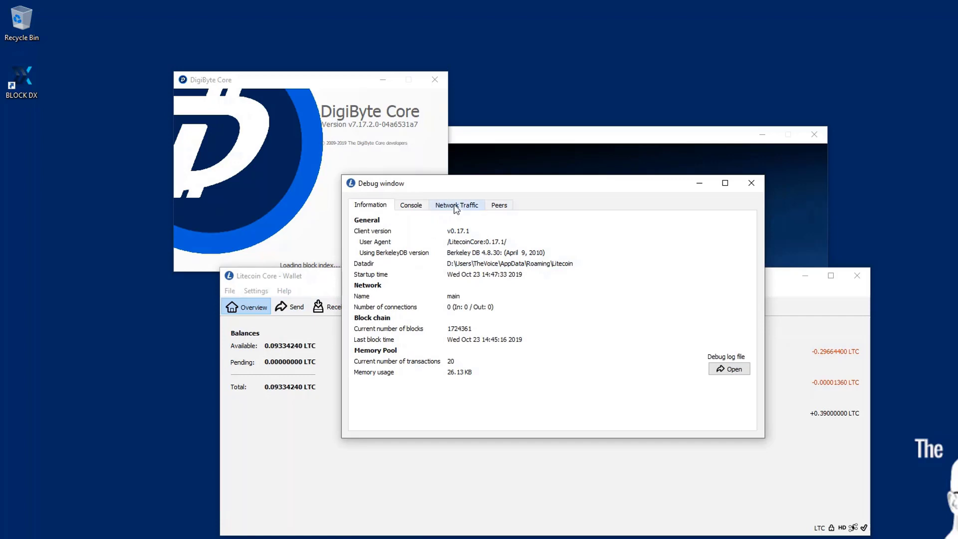
{"action": "left_click", "coordinate": [414, 209]}
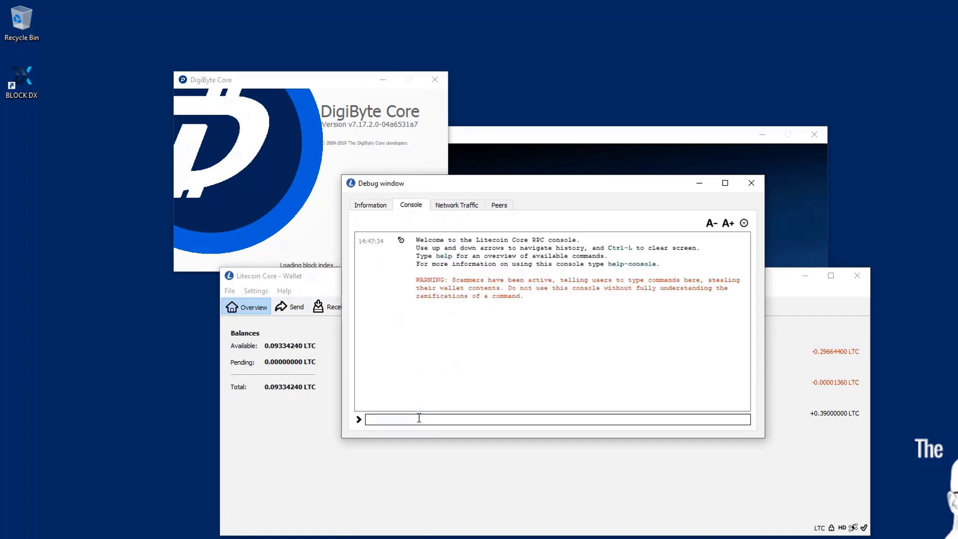
{"action": "type", "text": "walletpassphrase"}
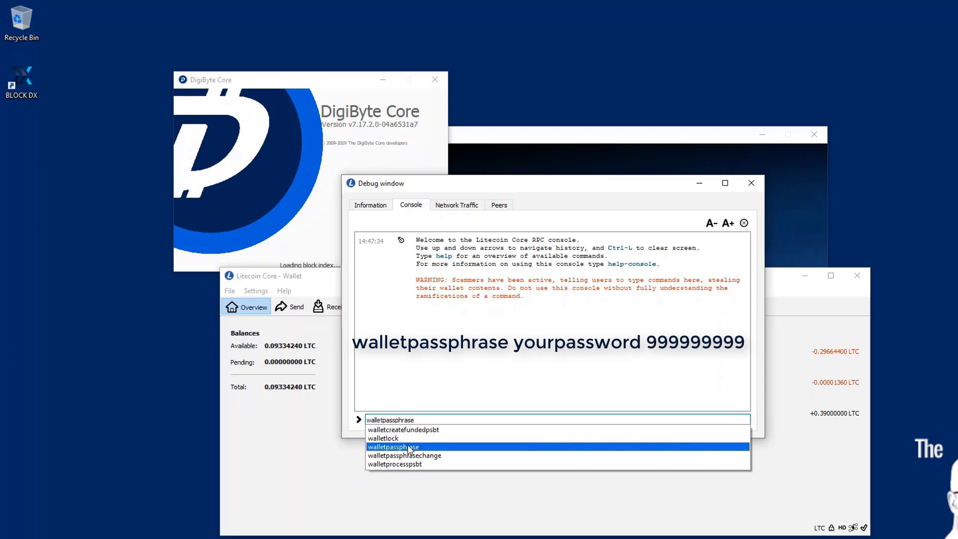
{"action": "left_click", "coordinate": [411, 446]}
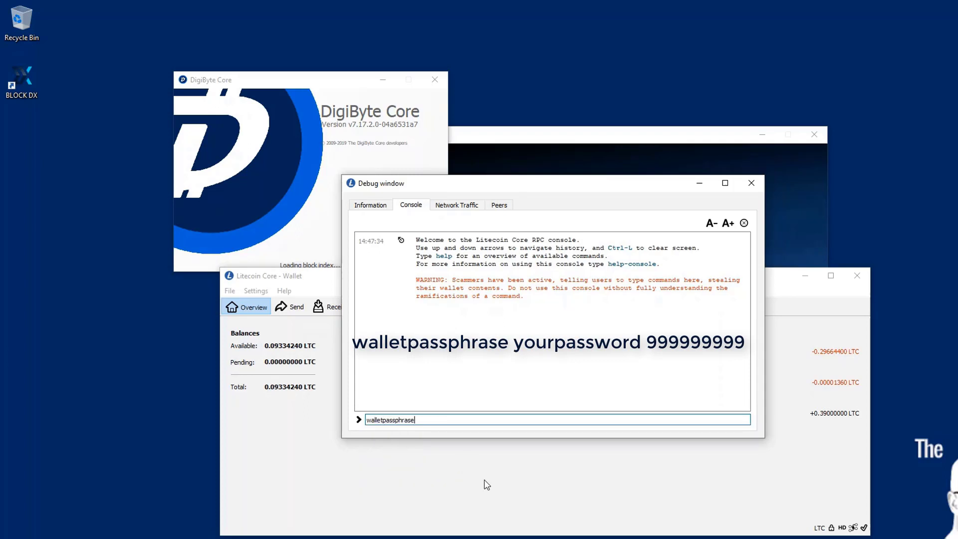
{"action": "type", "text": "y"}
{"action": "type", "text": "9999"}
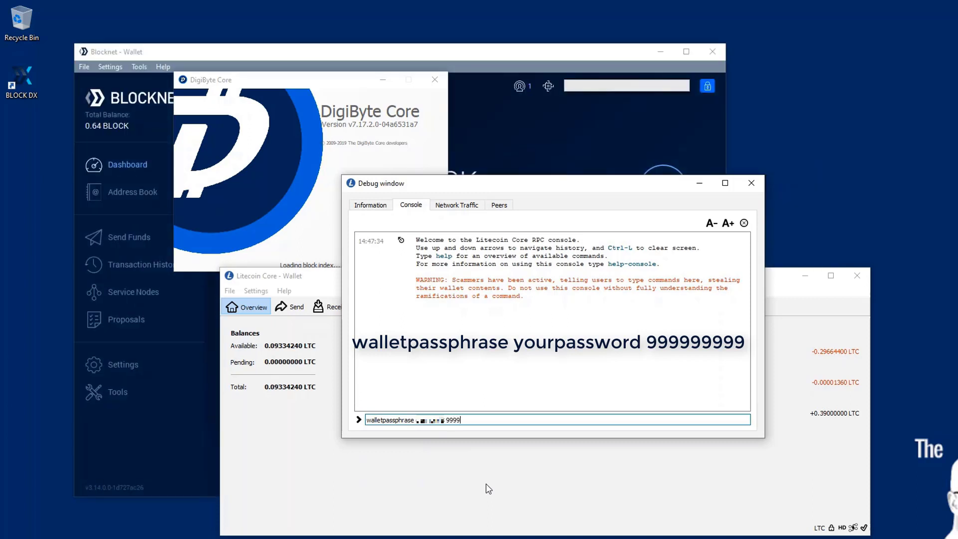
{"action": "type", "text": "9999"}
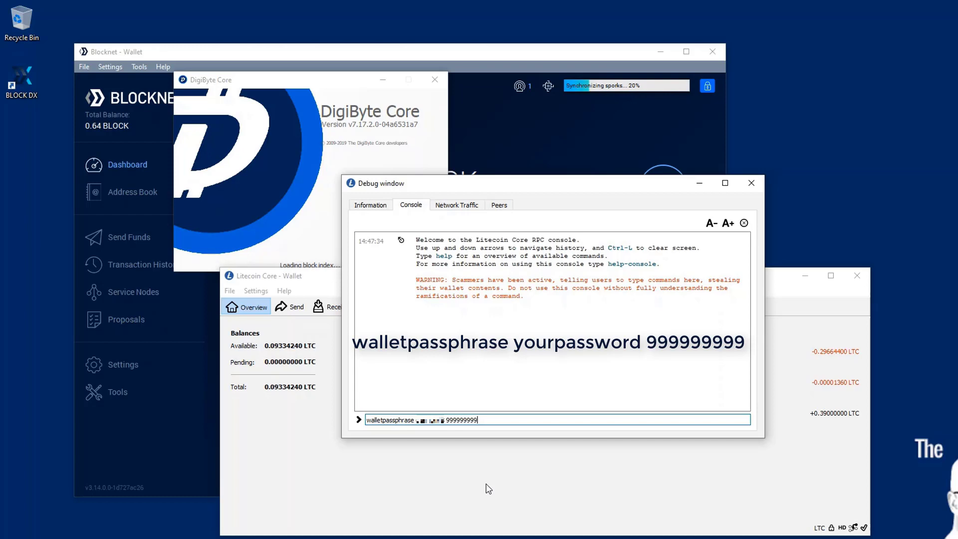
{"action": "key", "text": "Return"}
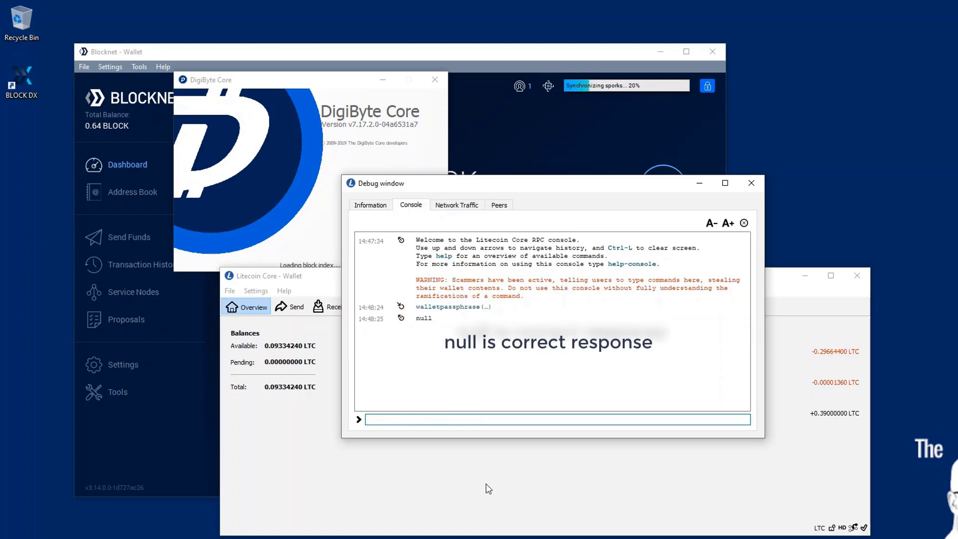
Close the debug window, hide Litecoin, and fully unlock the Blocknet wallet with its passphrase.
{"action": "left_click", "coordinate": [761, 189]}
{"action": "left_click", "coordinate": [800, 273]}
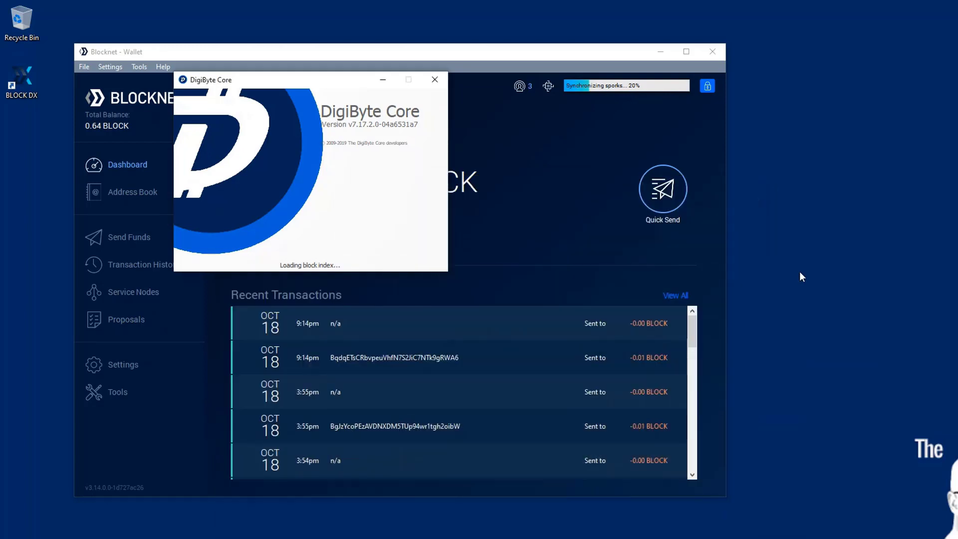
{"action": "left_click", "coordinate": [707, 86]}
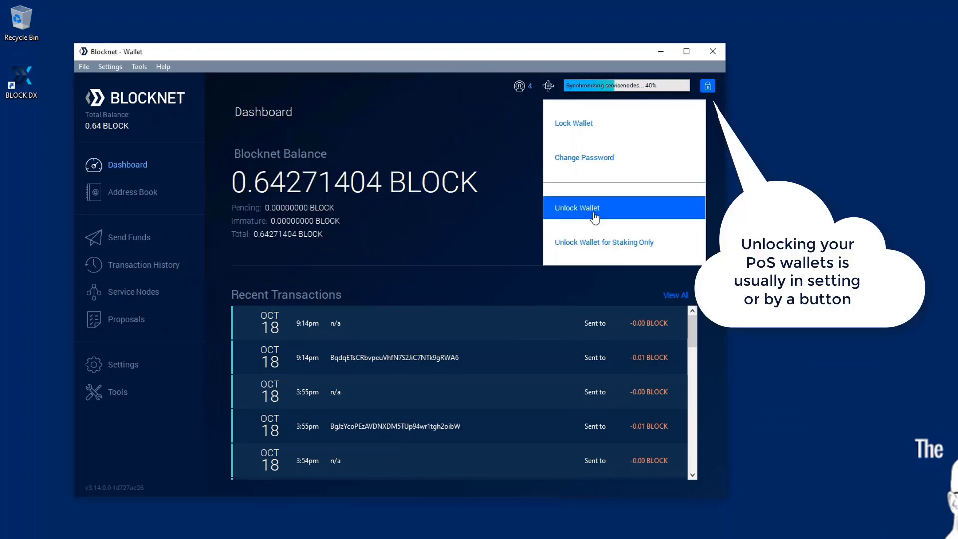
{"action": "left_click", "coordinate": [576, 208]}
{"action": "type", "text": "••••••••"}
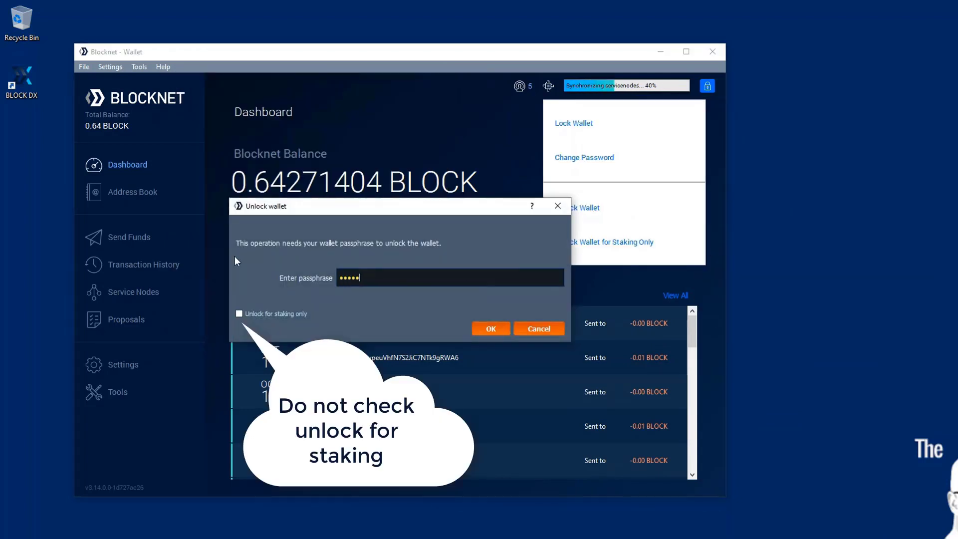
{"action": "key", "text": "Return"}
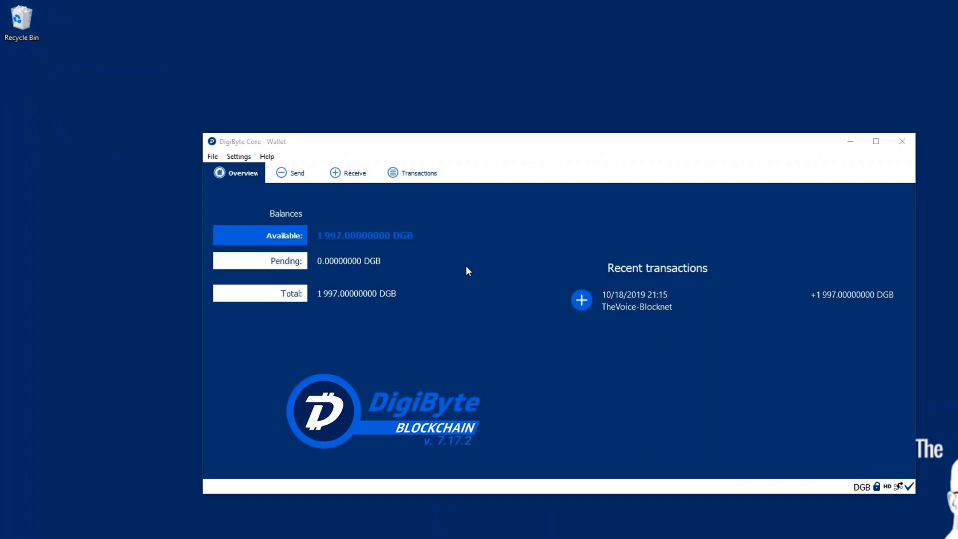
In DigiByte Core's debug console, run walletpassphrase with the passphrase and a 99999999 timeout.
{"action": "left_click", "coordinate": [266, 157]}
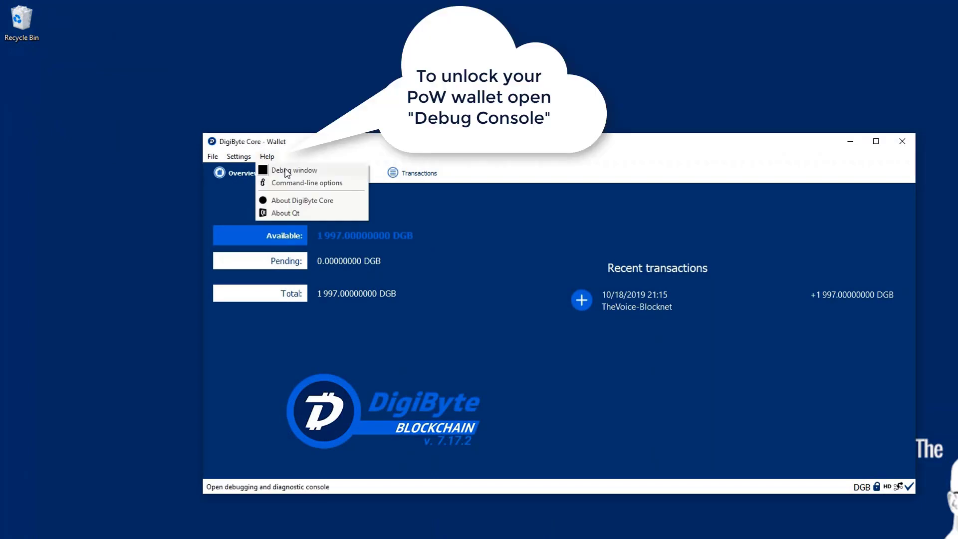
{"action": "left_click", "coordinate": [287, 171]}
{"action": "left_click", "coordinate": [411, 206]}
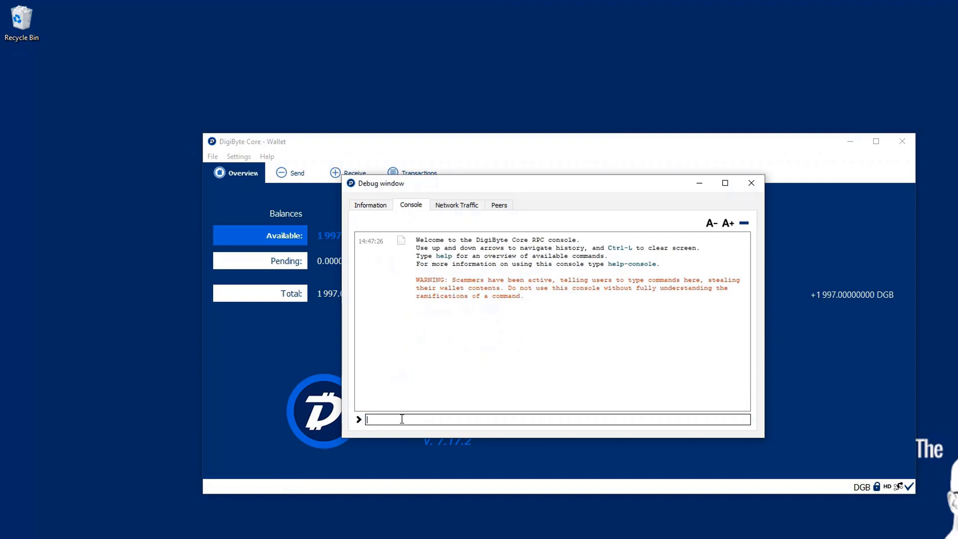
{"action": "type", "text": "wa"}
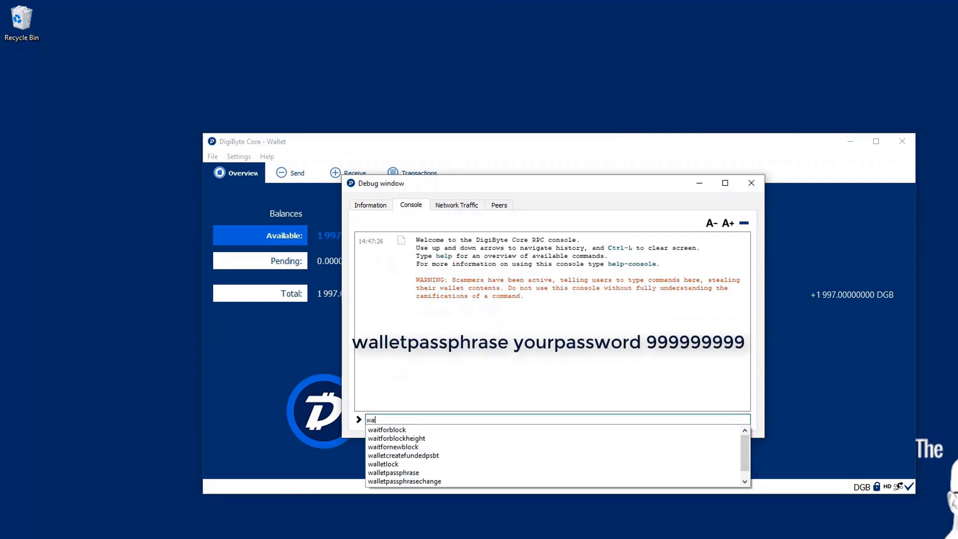
{"action": "type", "text": "llet"}
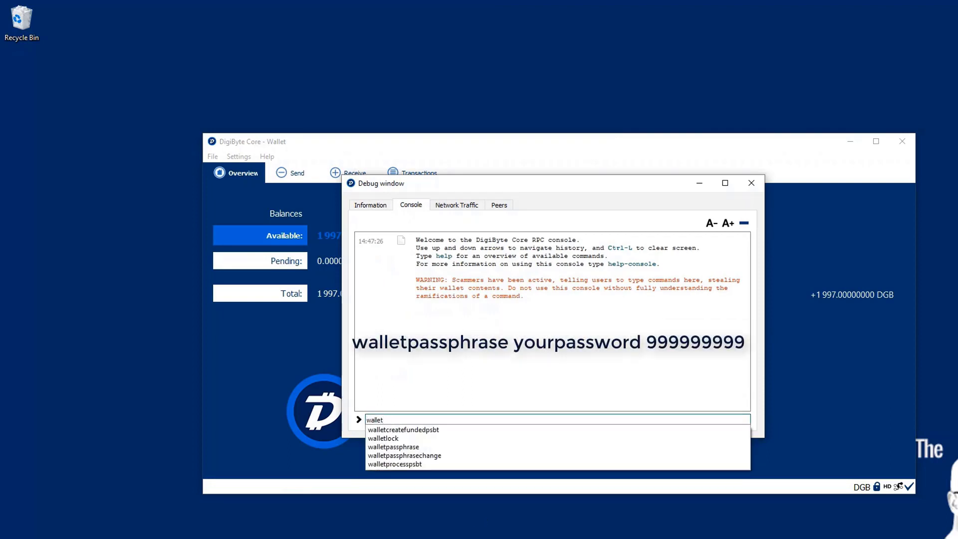
{"action": "left_click", "coordinate": [417, 447]}
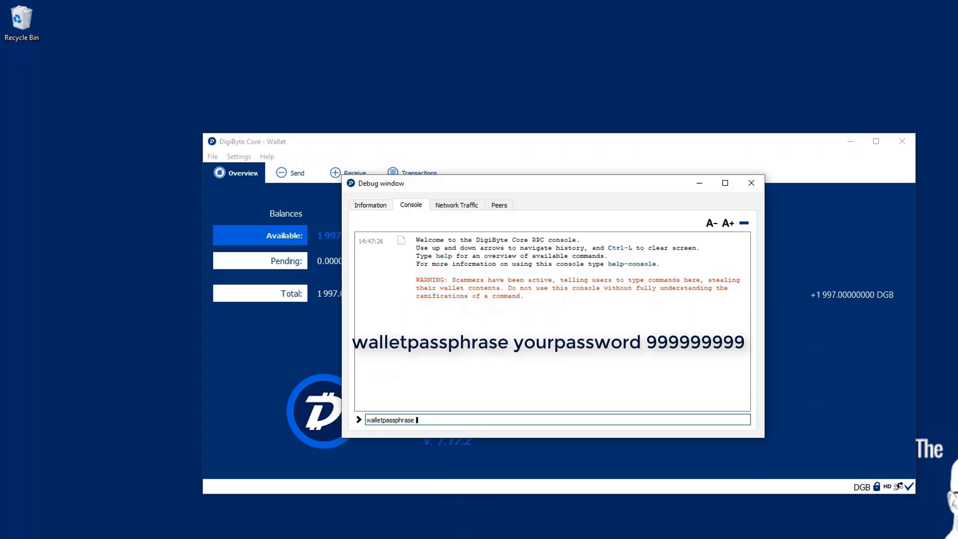
{"action": "type", "text": "yourpassword"}
{"action": "type", "text": " 99"}
{"action": "type", "text": "9"}
{"action": "type", "text": "99"}
{"action": "type", "text": "99"}
{"action": "type", "text": "99"}
{"action": "key", "text": "Return"}
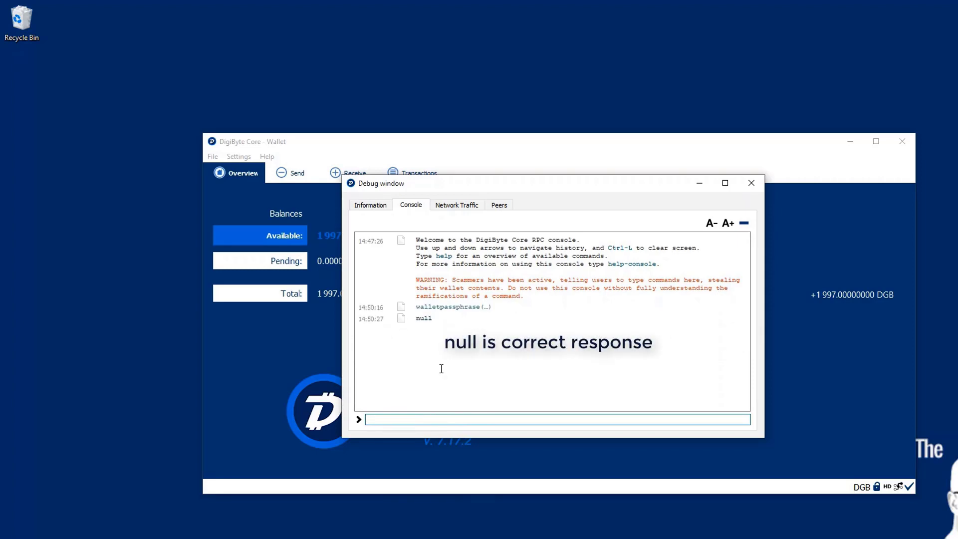
{"action": "left_click_drag", "start_coordinate": [357, 318], "coordinate": [437, 323]}
{"action": "left_click", "coordinate": [437, 322]}
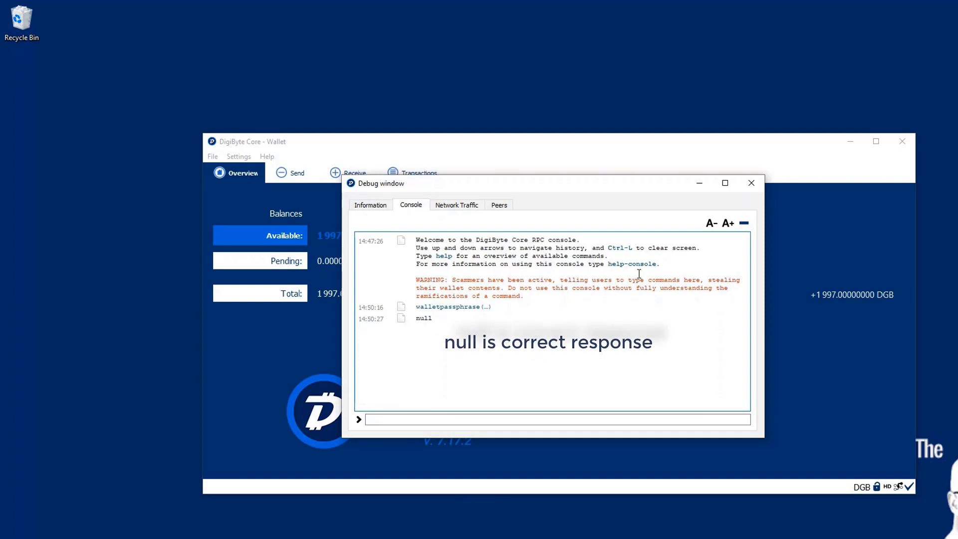
Close the console, minimize DigiByte Core, and restart Block DX from its configuration notice.
{"action": "left_click", "coordinate": [699, 172]}
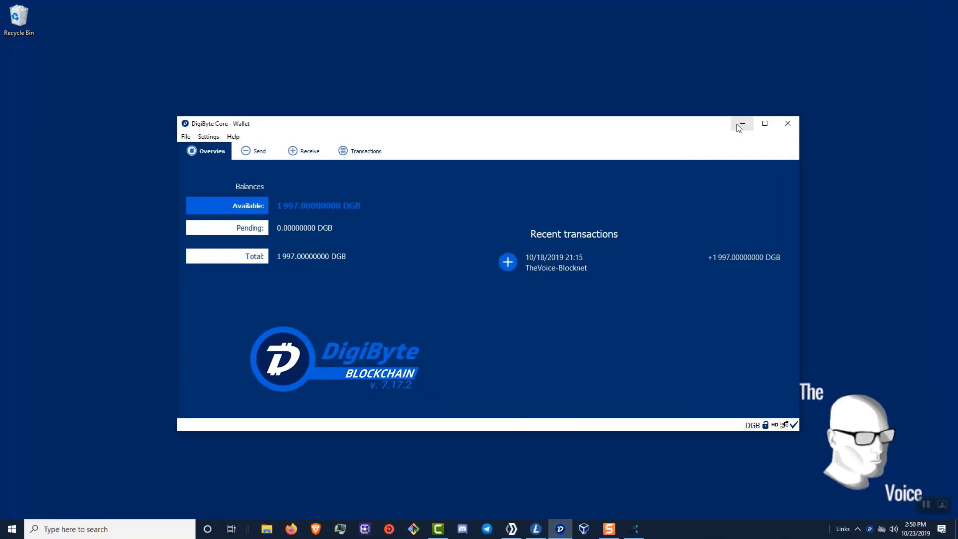
{"action": "left_click", "coordinate": [789, 131]}
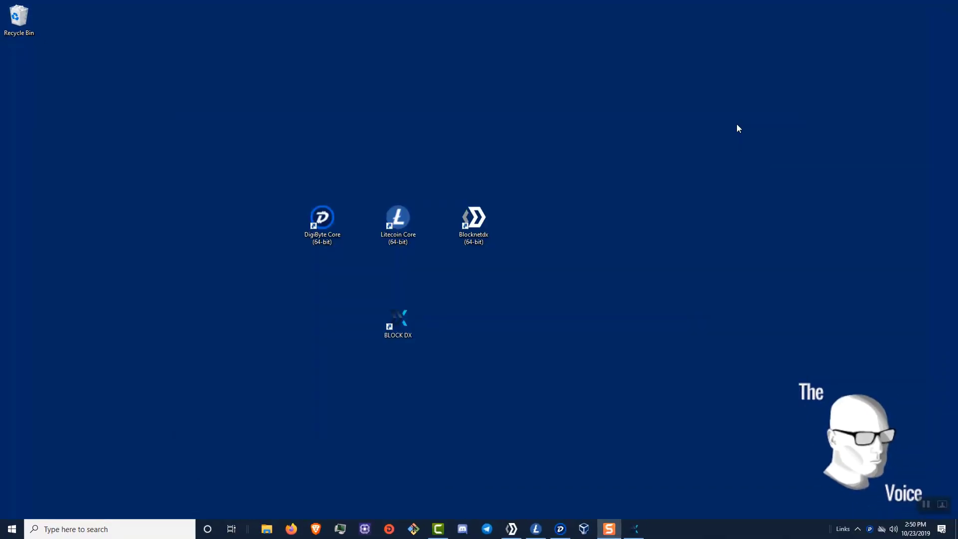
{"action": "left_click", "coordinate": [634, 529]}
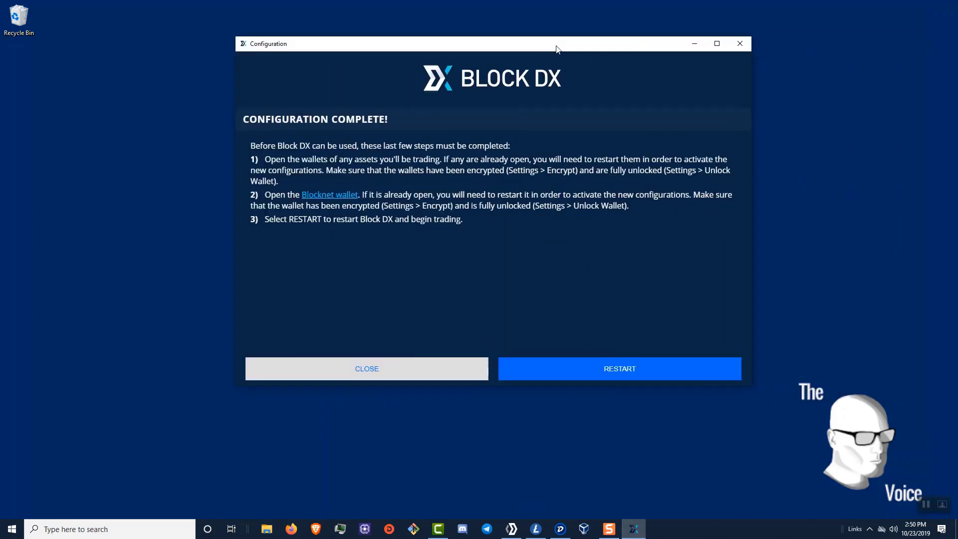
{"action": "left_click_drag", "start_coordinate": [557, 48], "coordinate": [490, 41]}
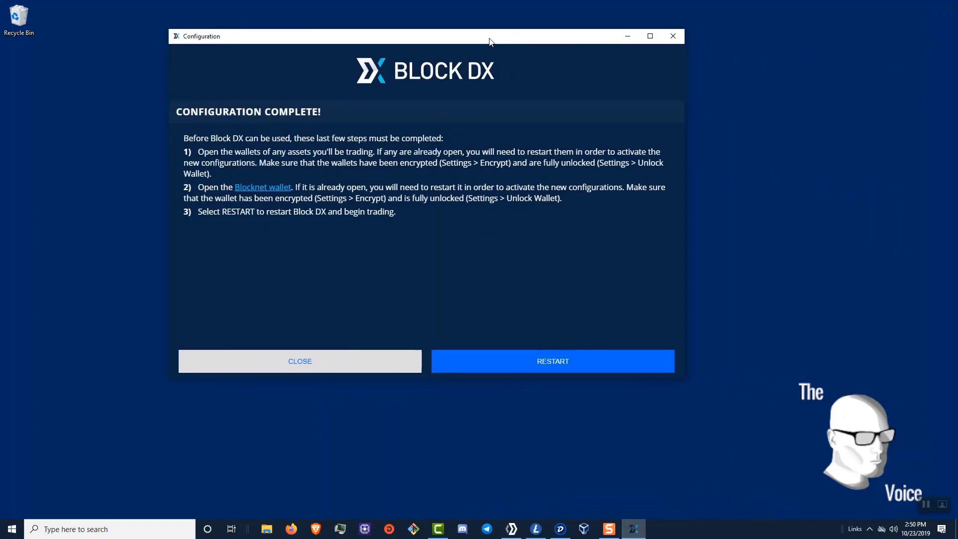
{"action": "left_click", "coordinate": [562, 363]}
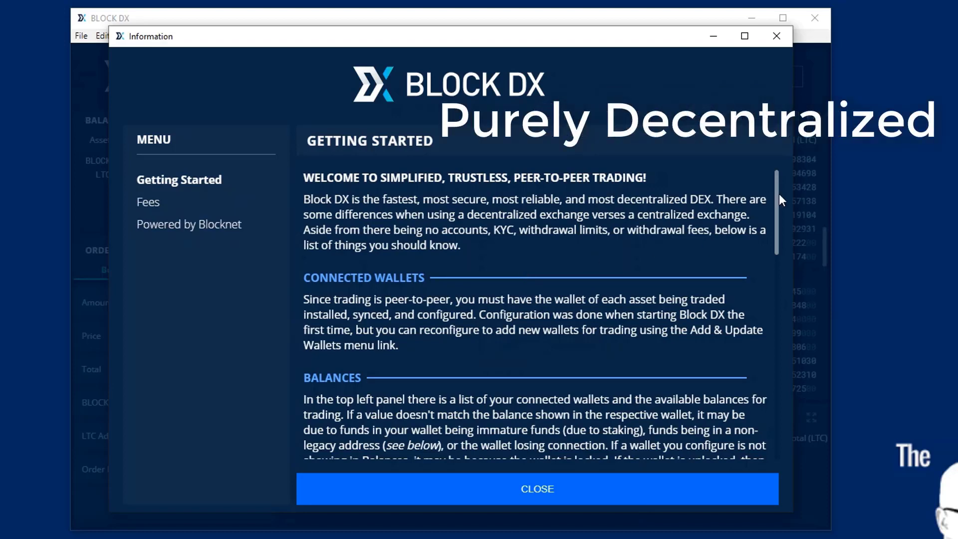
Scroll through the Getting Started notes to the end, close them, and open the market pair list.
{"action": "left_click_drag", "start_coordinate": [778, 193], "coordinate": [772, 223]}
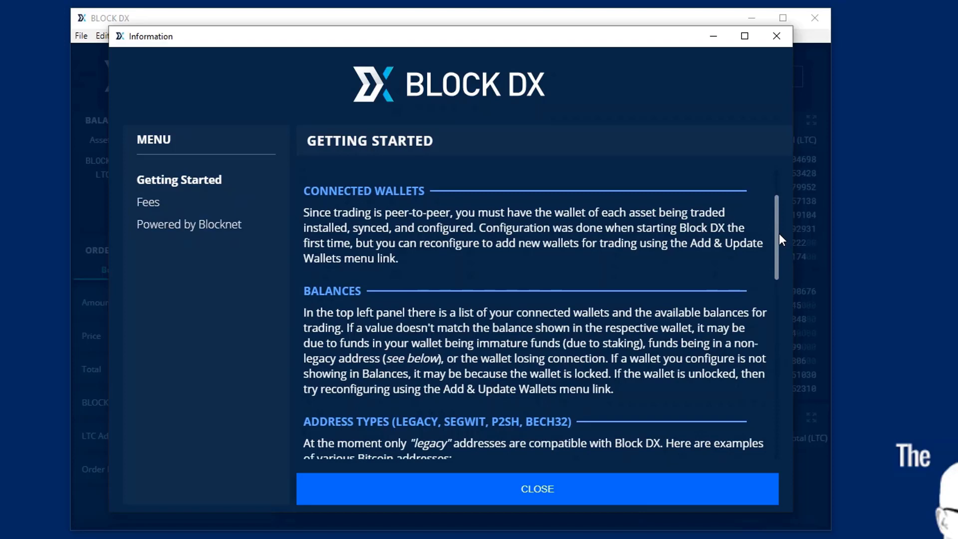
{"action": "left_click_drag", "start_coordinate": [778, 234], "coordinate": [775, 268]}
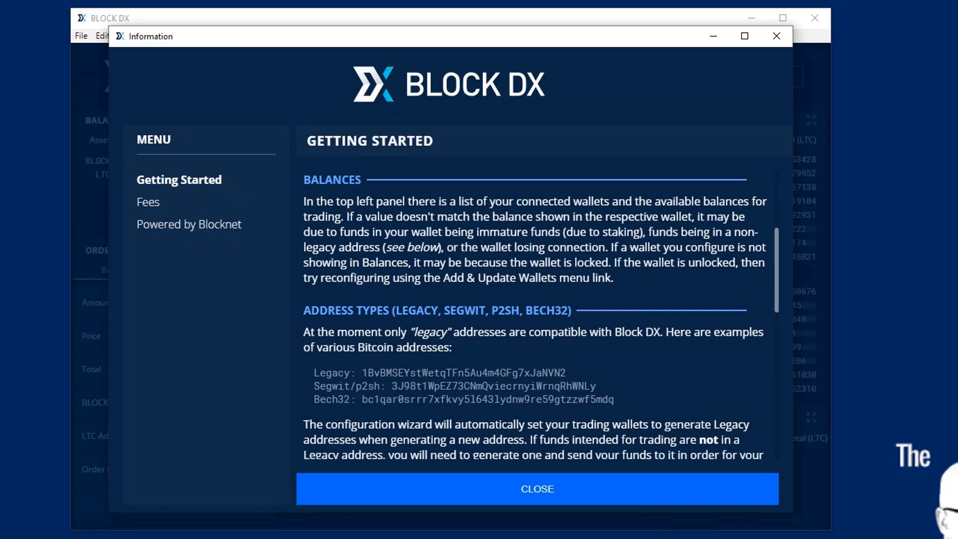
{"action": "left_click_drag", "start_coordinate": [777, 271], "coordinate": [768, 341]}
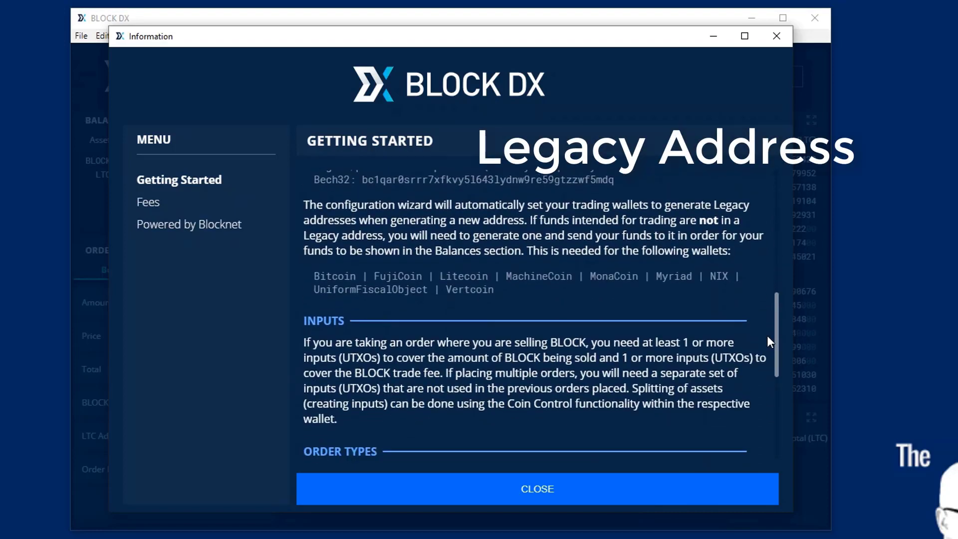
{"action": "left_click_drag", "start_coordinate": [767, 336], "coordinate": [753, 395]}
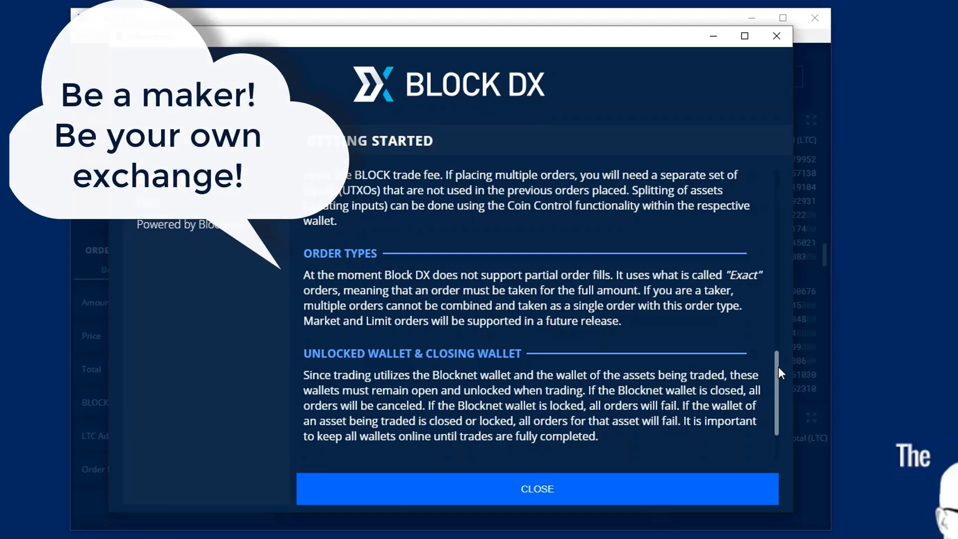
{"action": "left_click_drag", "start_coordinate": [778, 366], "coordinate": [775, 418]}
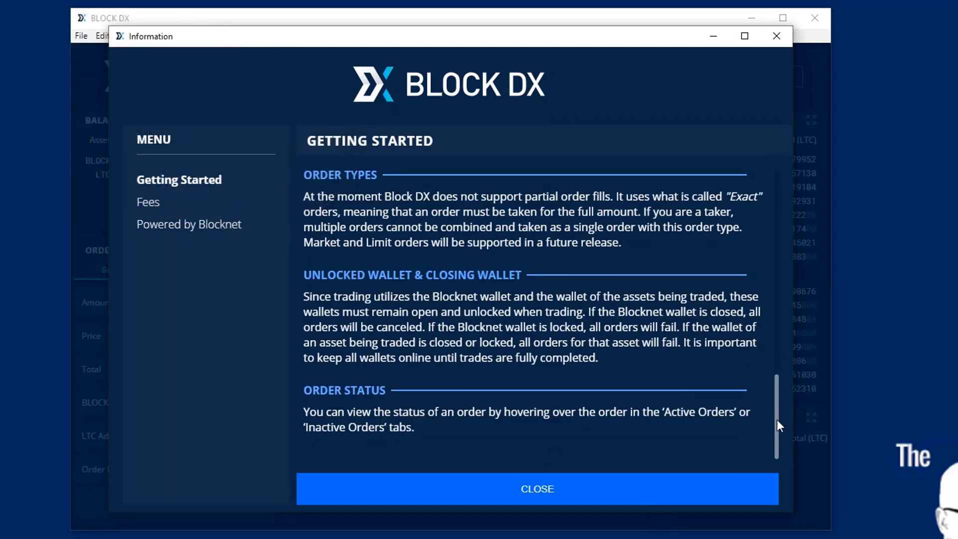
{"action": "left_click", "coordinate": [524, 473]}
{"action": "left_click", "coordinate": [236, 84]}
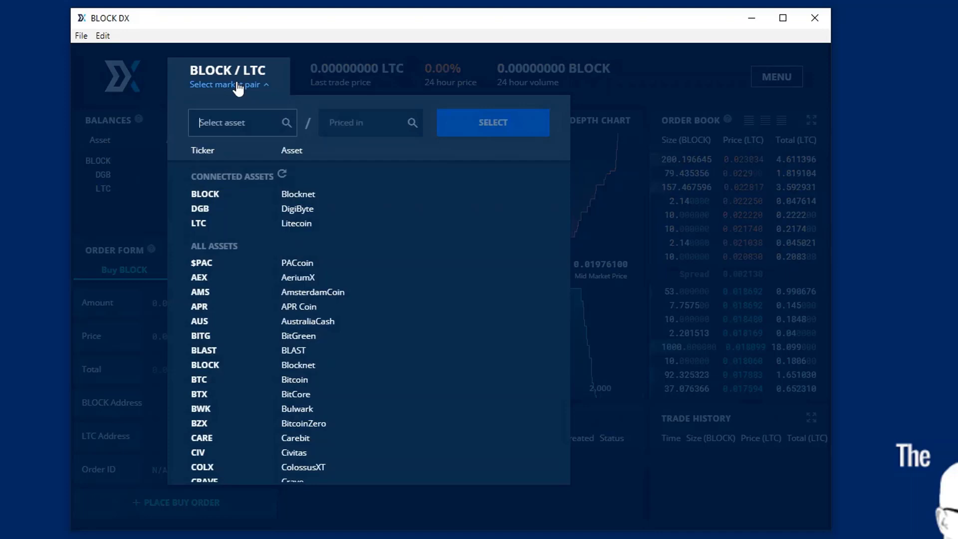
Choose DigiByte as the traded asset priced in Litecoin and confirm the DGB/LTC pair.
{"action": "left_click", "coordinate": [245, 208]}
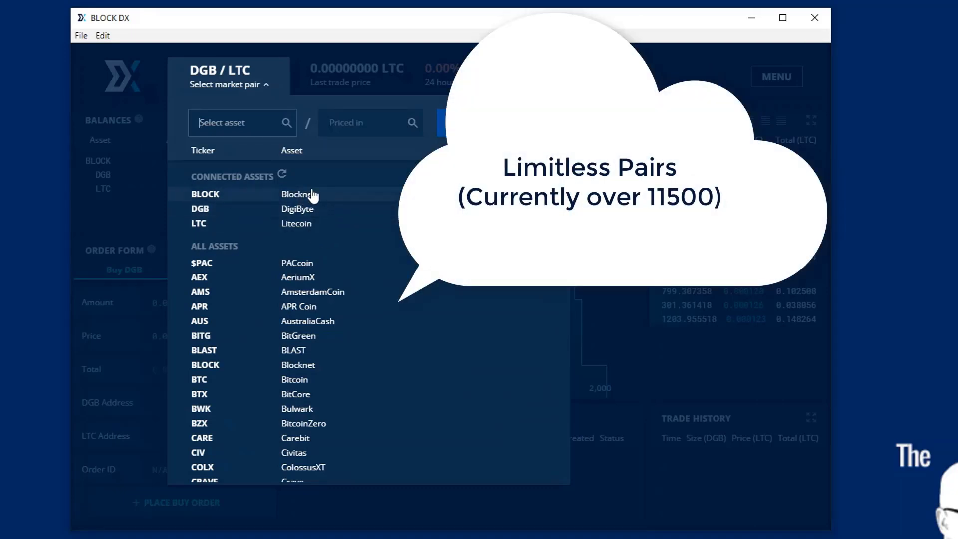
{"action": "left_click", "coordinate": [198, 210]}
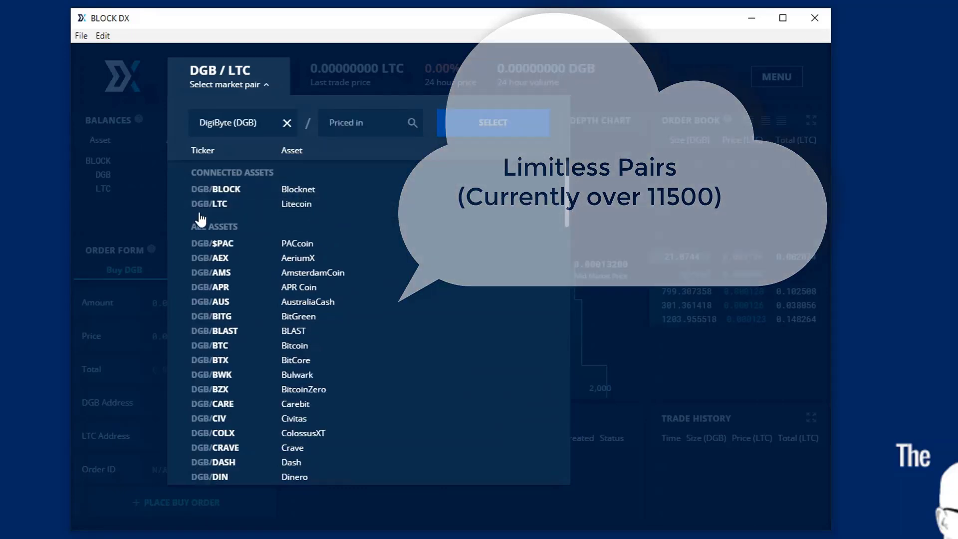
{"action": "left_click", "coordinate": [292, 205]}
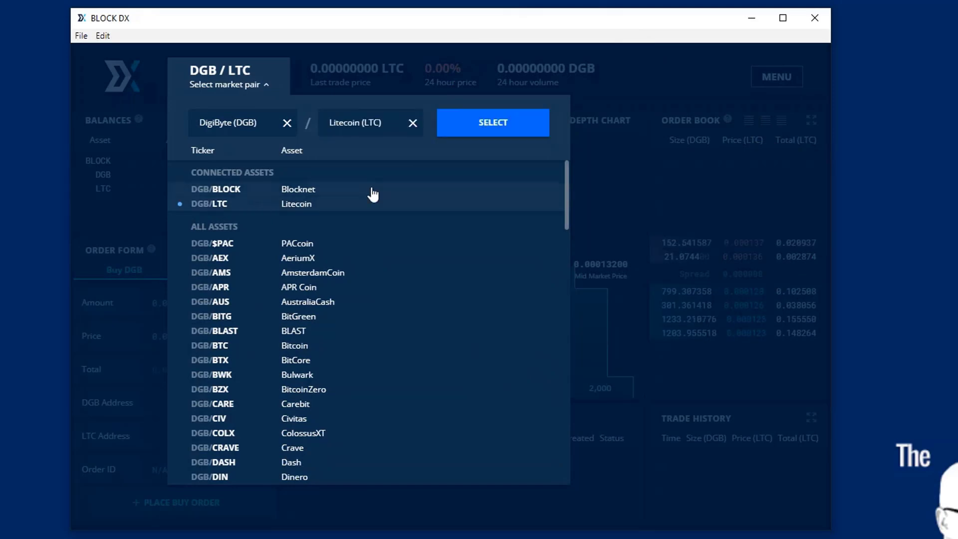
{"action": "left_click", "coordinate": [469, 135]}
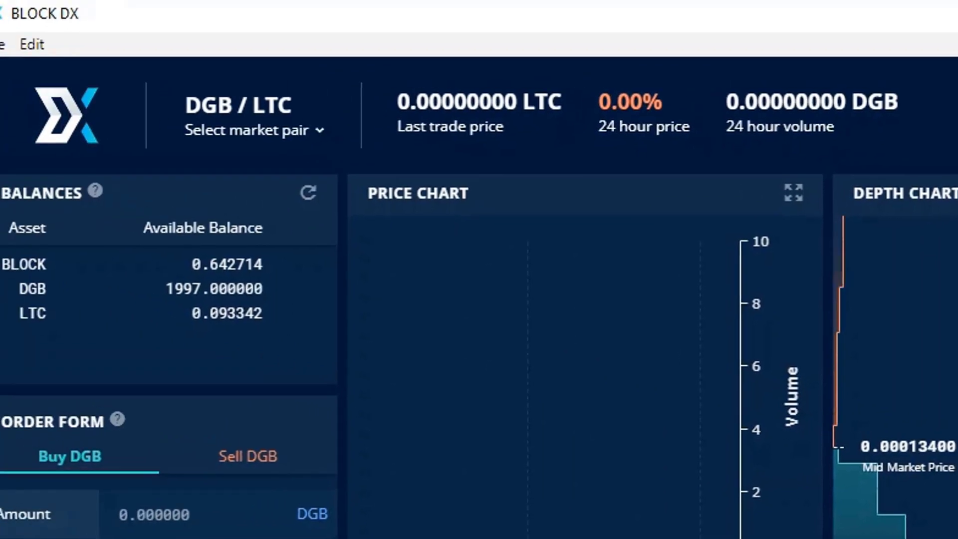
Switch the market to the LTC/DGB pair.
{"action": "left_click", "coordinate": [252, 128]}
{"action": "left_click", "coordinate": [387, 339]}
{"action": "left_click", "coordinate": [718, 204]}
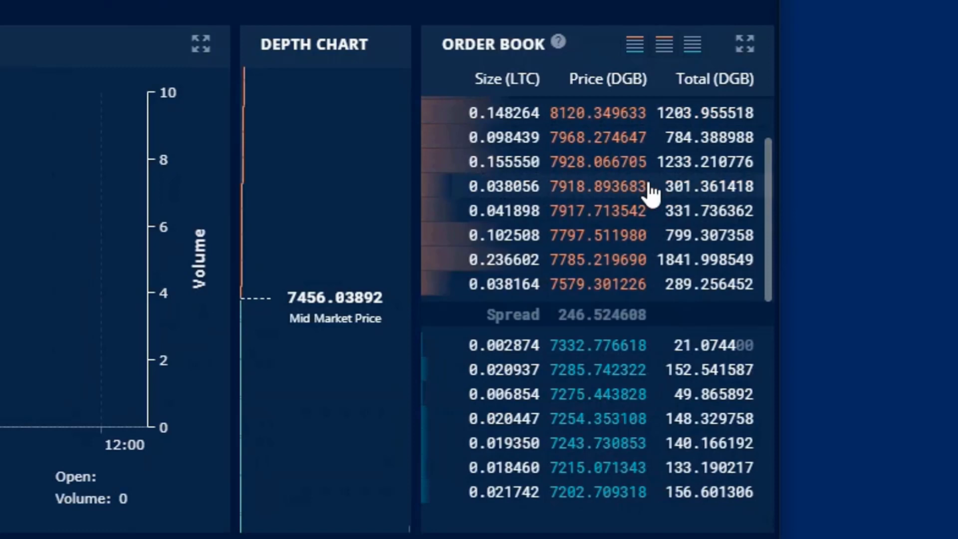
{"action": "mouse_move", "coordinate": [765, 229]}
{"action": "left_mouse_down"}
{"action": "mouse_move", "coordinate": [768, 118]}
{"action": "mouse_move", "coordinate": [765, 232]}
{"action": "left_mouse_up"}
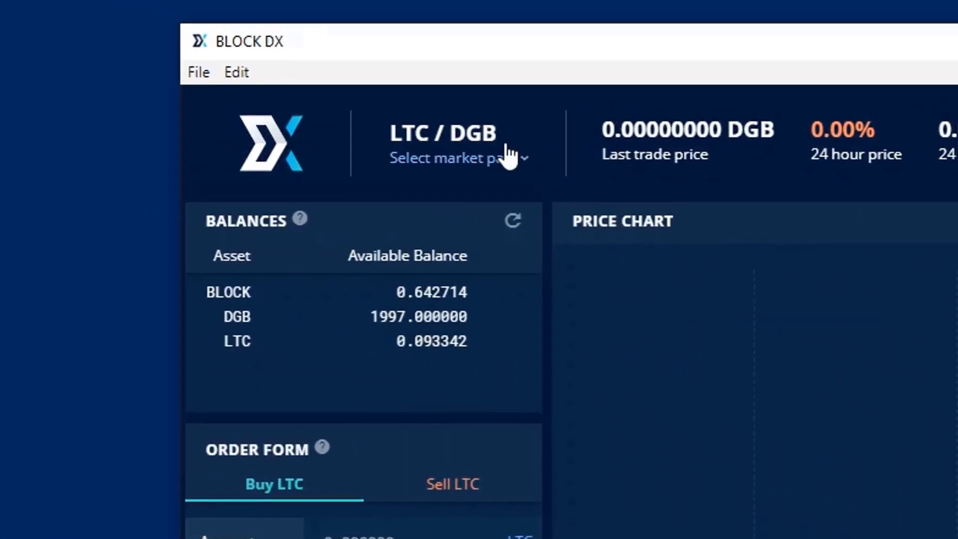
Reselect the DGB/LTC pair and load the 0.570000 DGB ask into the order form.
{"action": "left_click", "coordinate": [188, 91]}
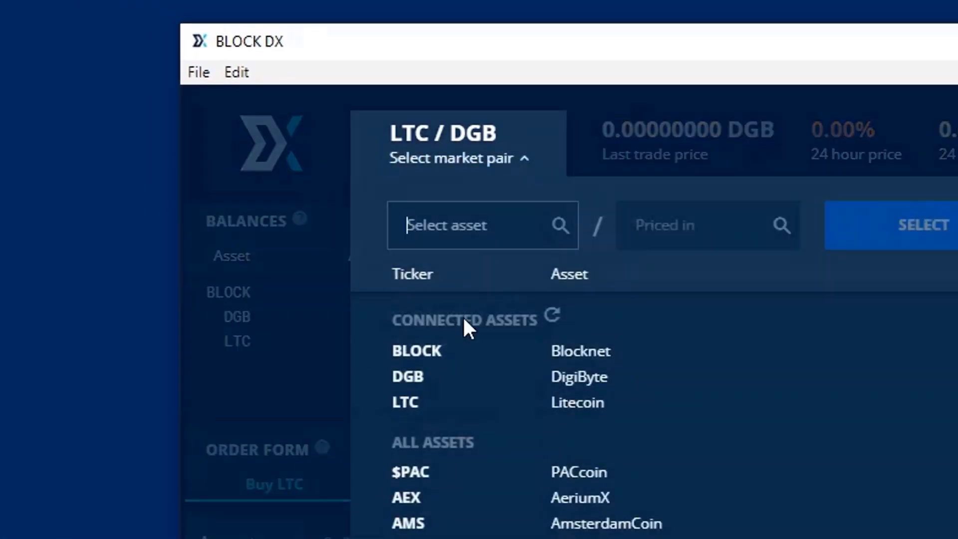
{"action": "left_click", "coordinate": [431, 381]}
{"action": "left_click", "coordinate": [571, 384]}
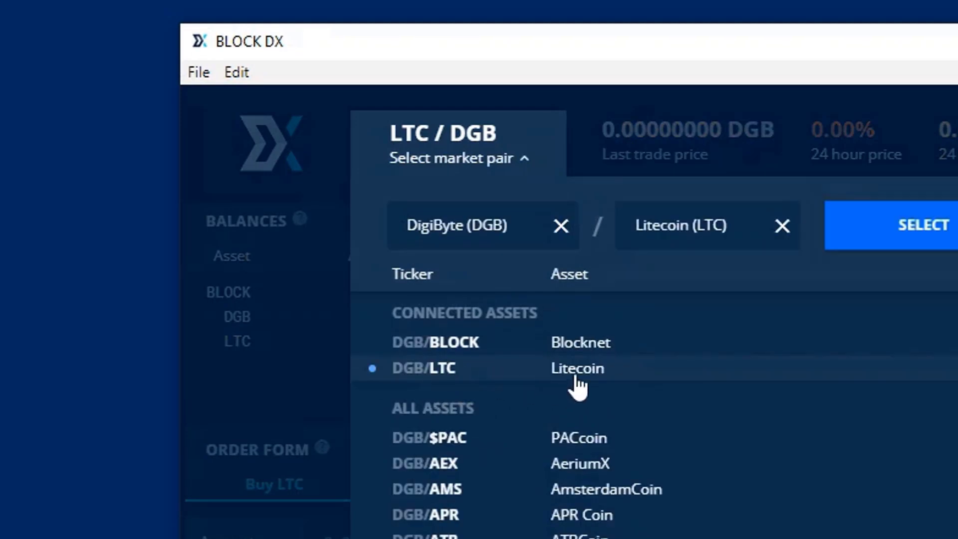
{"action": "left_click", "coordinate": [923, 237]}
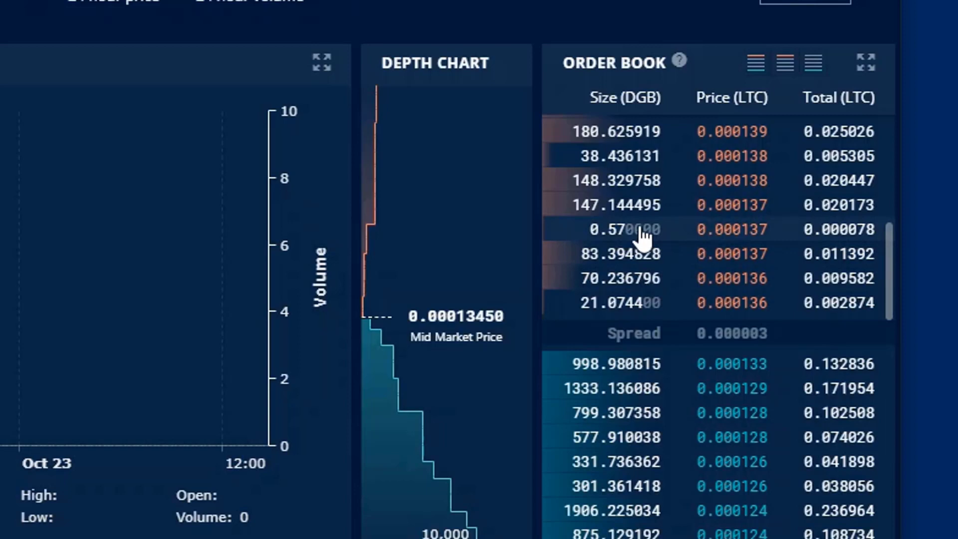
{"action": "left_click", "coordinate": [642, 230]}
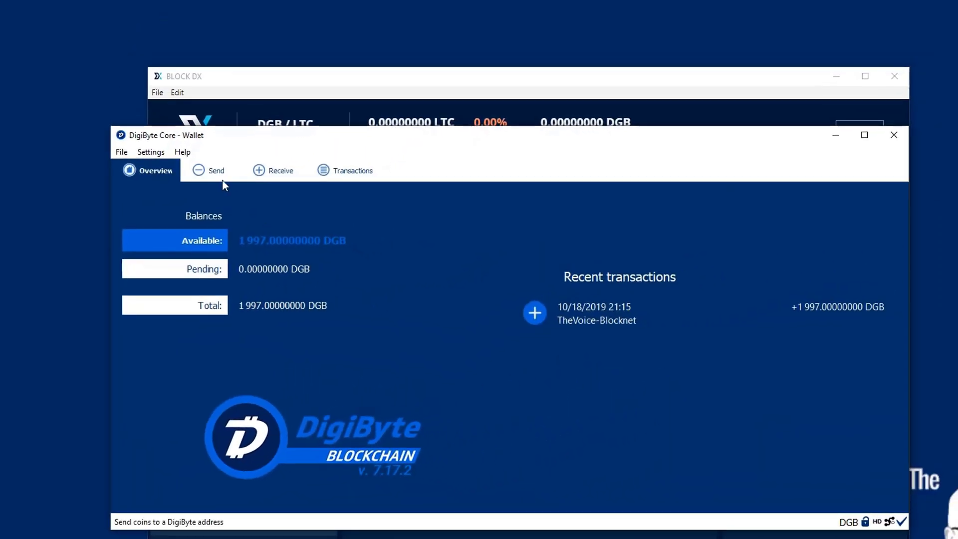
Copy DigiByte Core's receiving address from its saved request and paste it into the DGB Address field.
{"action": "left_click", "coordinate": [266, 163]}
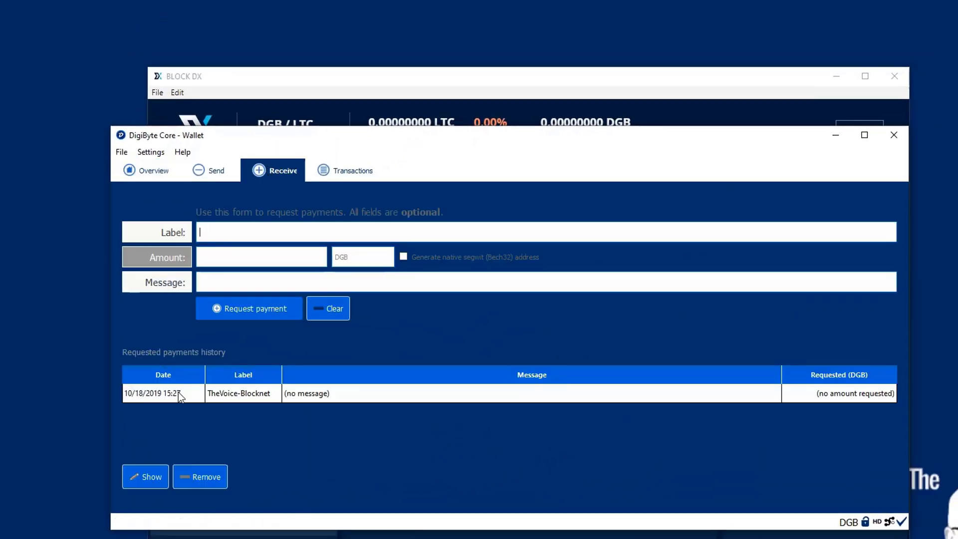
{"action": "double_click", "coordinate": [328, 393]}
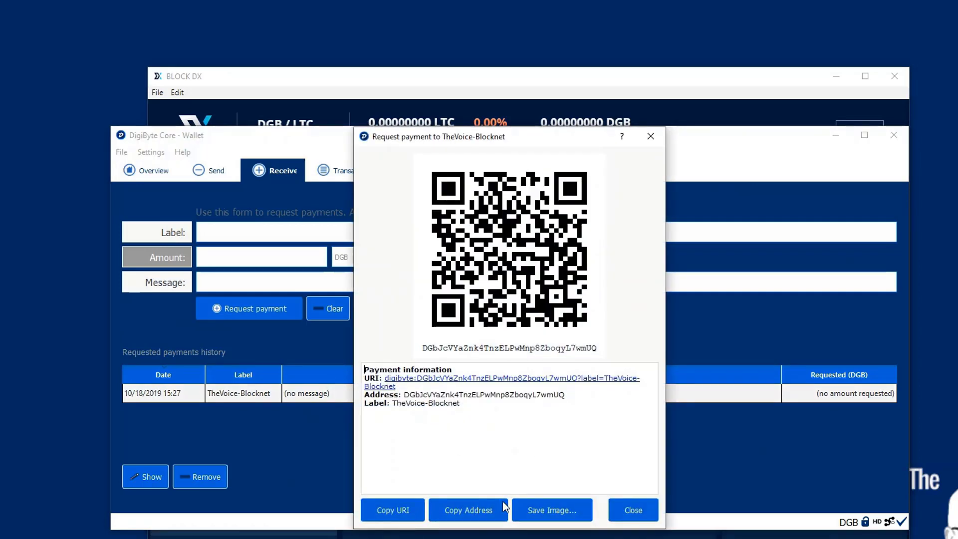
{"action": "left_click", "coordinate": [650, 137]}
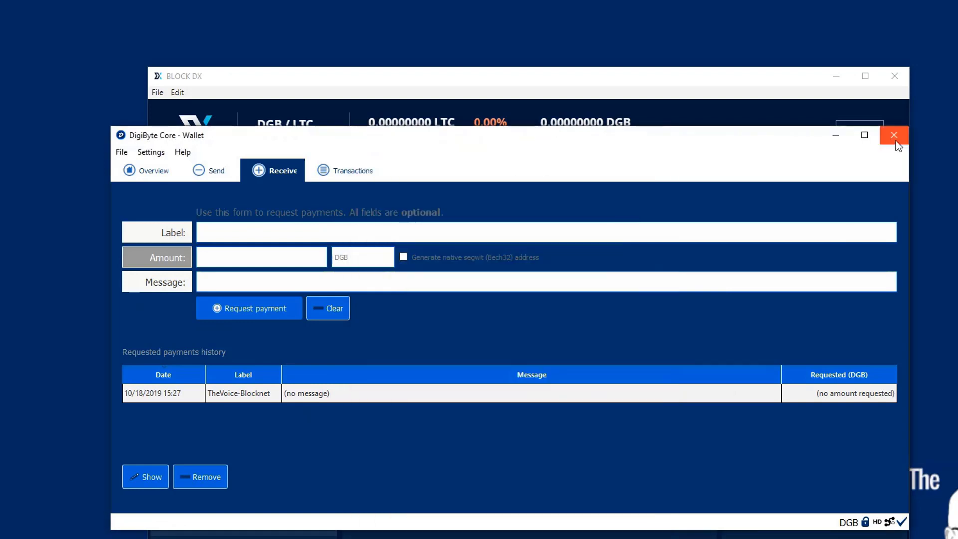
{"action": "left_click", "coordinate": [836, 135]}
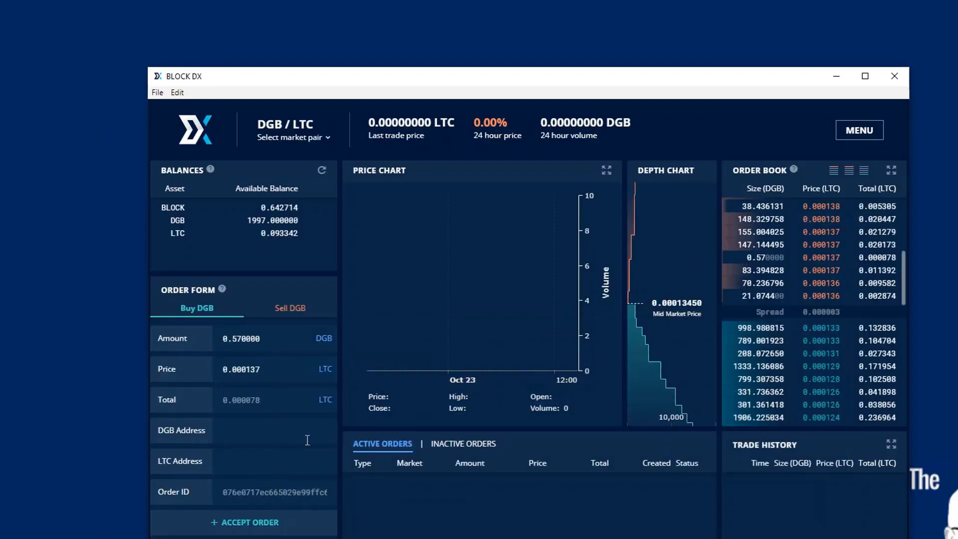
{"action": "left_click", "coordinate": [244, 434]}
{"action": "key", "text": "ctrl+v"}
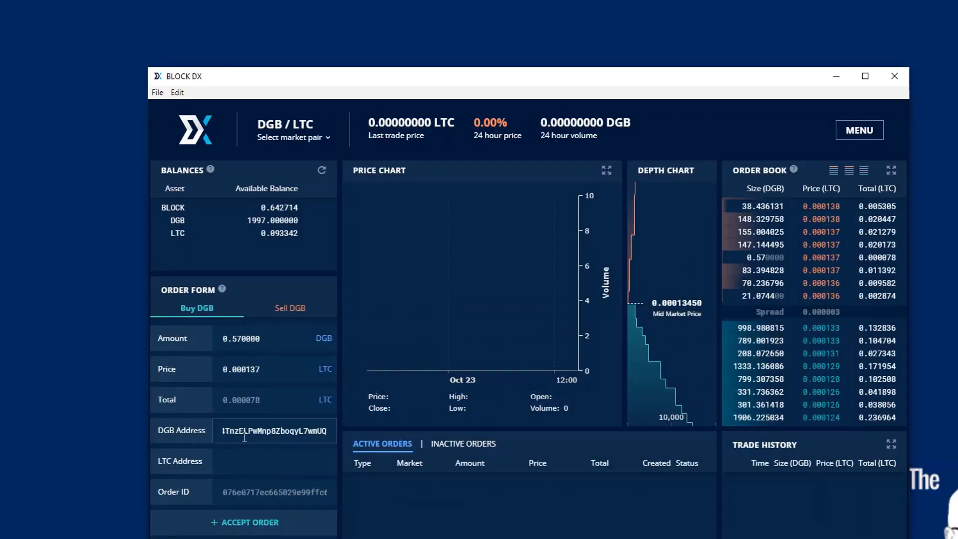
{"action": "left_click", "coordinate": [243, 461]}
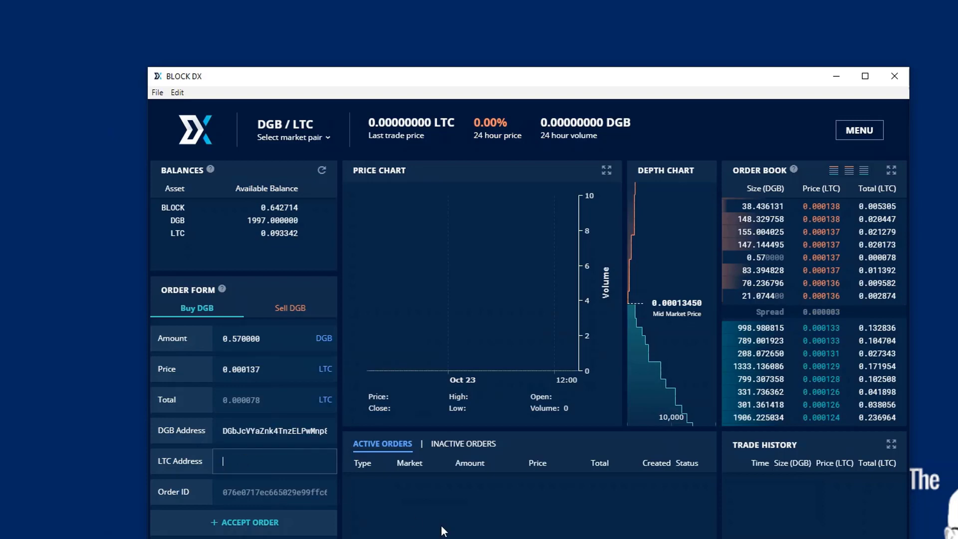
Copy Litecoin Core's receiving address from its saved request and paste it into the LTC Address field.
{"action": "key", "text": "alt+Tab"}
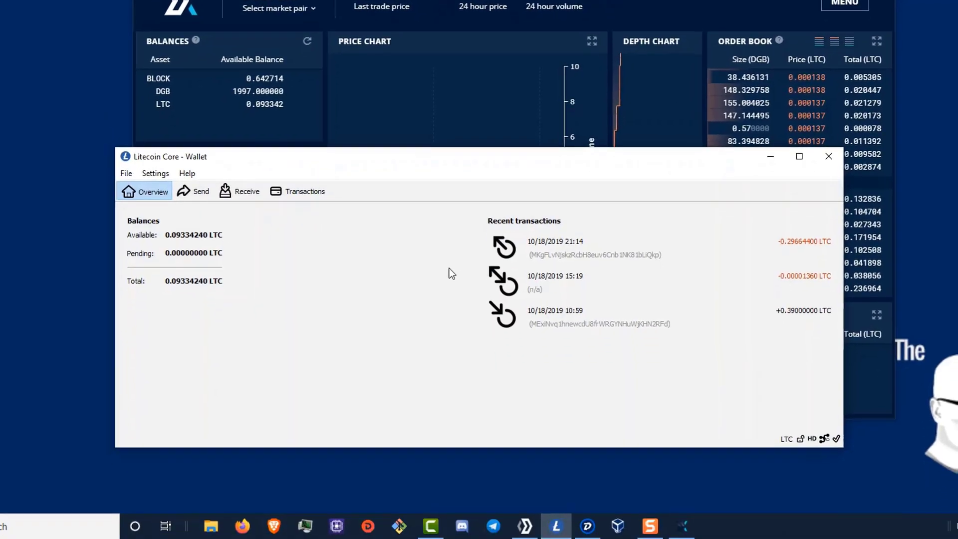
{"action": "left_click", "coordinate": [234, 193]}
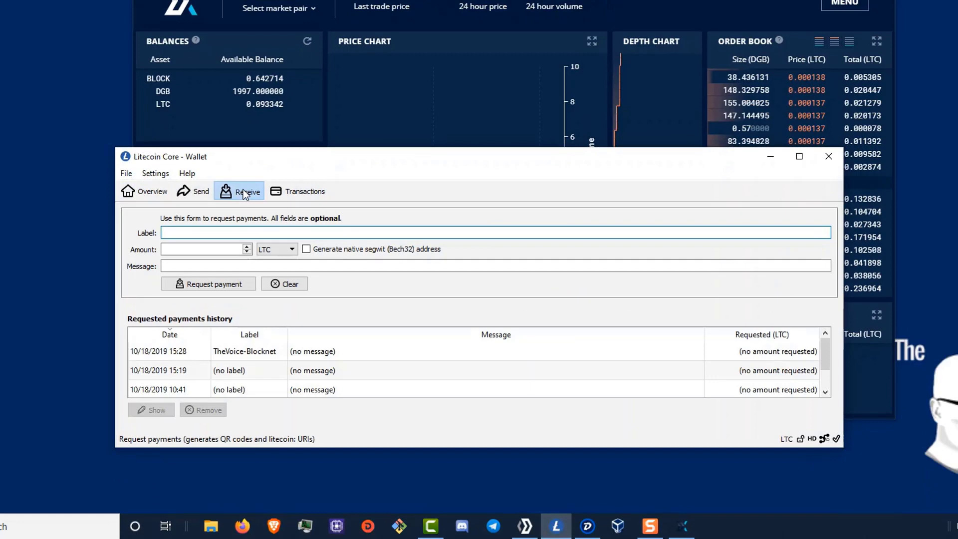
{"action": "left_click", "coordinate": [328, 355]}
{"action": "double_click", "coordinate": [327, 354]}
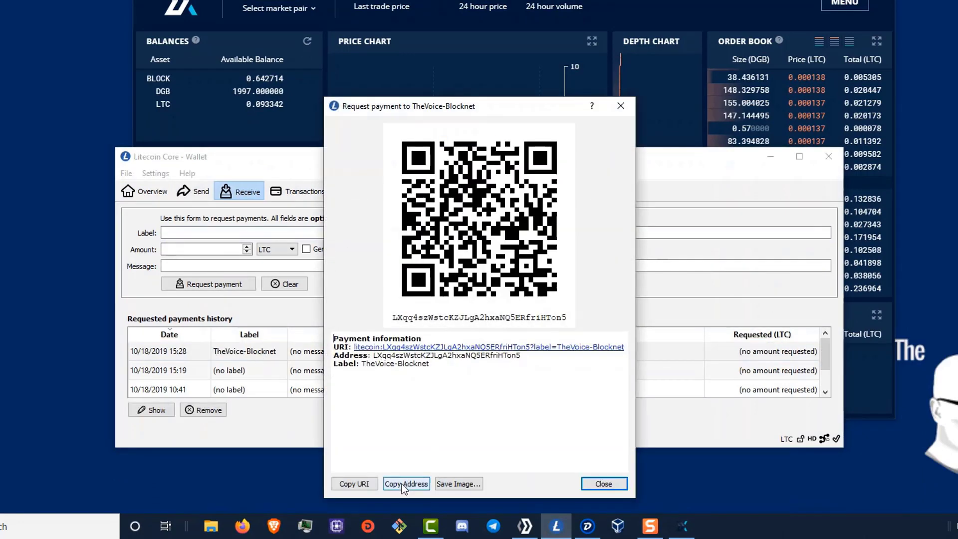
{"action": "left_click", "coordinate": [620, 106]}
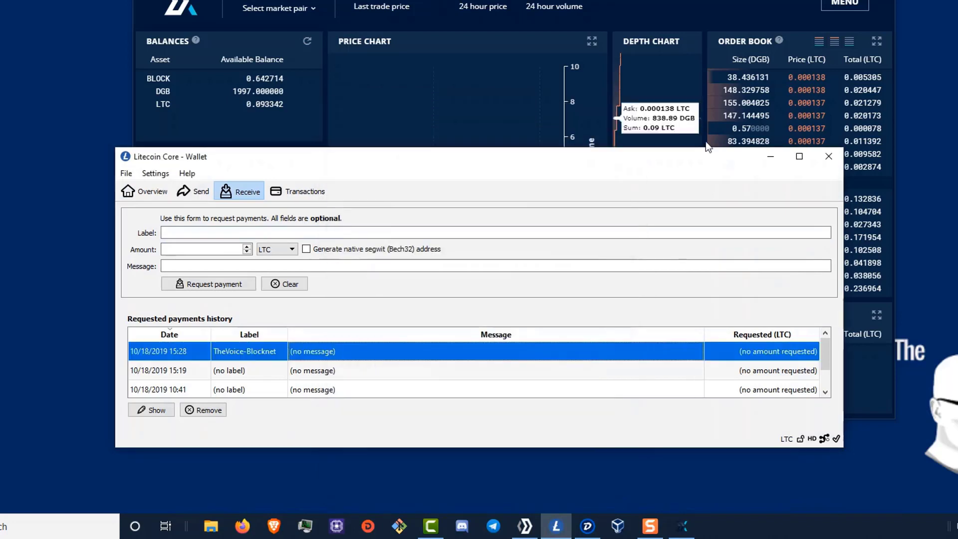
{"action": "left_click", "coordinate": [826, 154]}
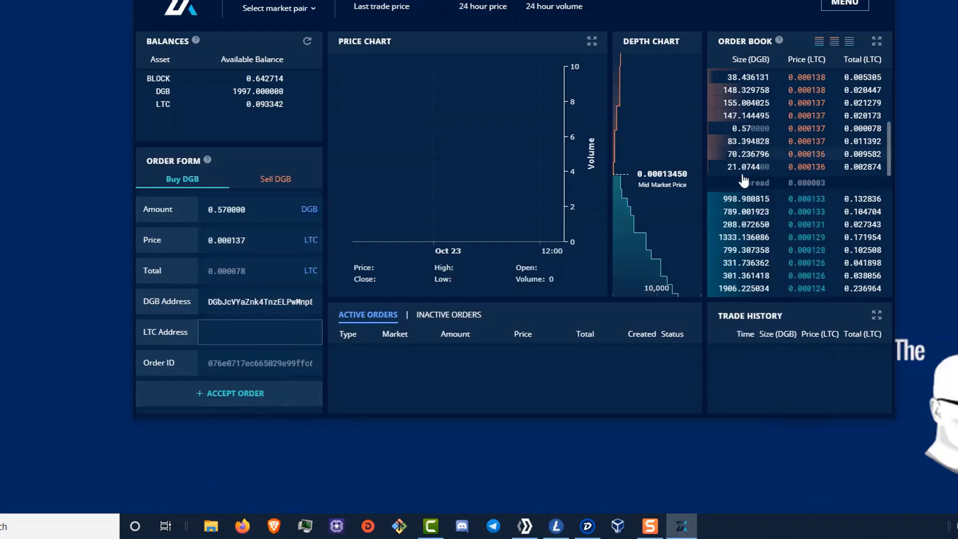
{"action": "right_click", "coordinate": [218, 331]}
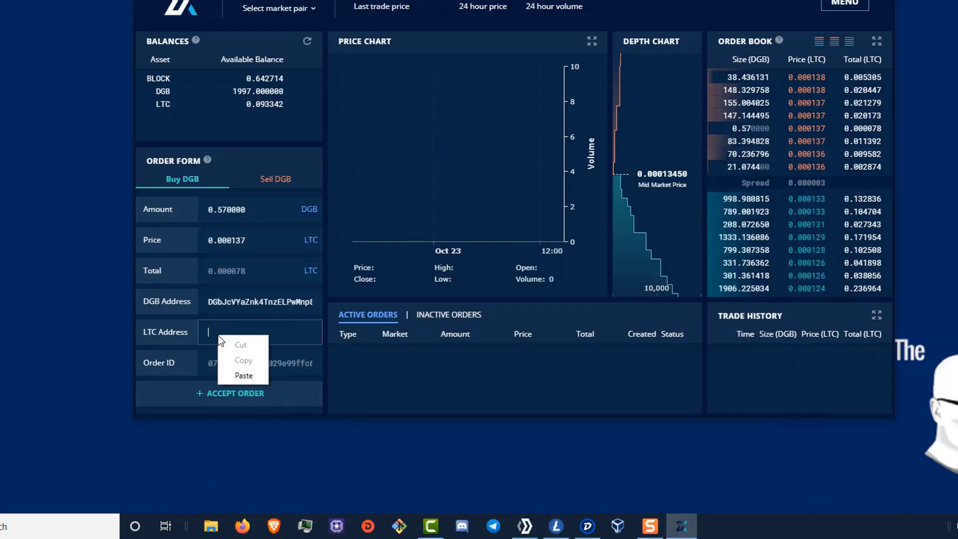
{"action": "left_click", "coordinate": [245, 372]}
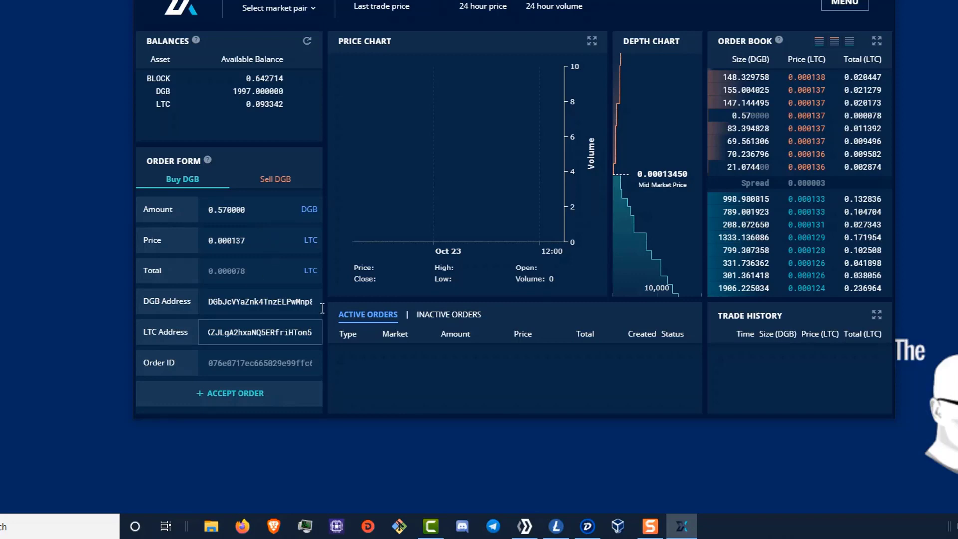
Accept the 0.57 DGB buy order at 0.000137 LTC and confirm its arrival in DigiByte Core.
{"action": "left_click", "coordinate": [268, 394]}
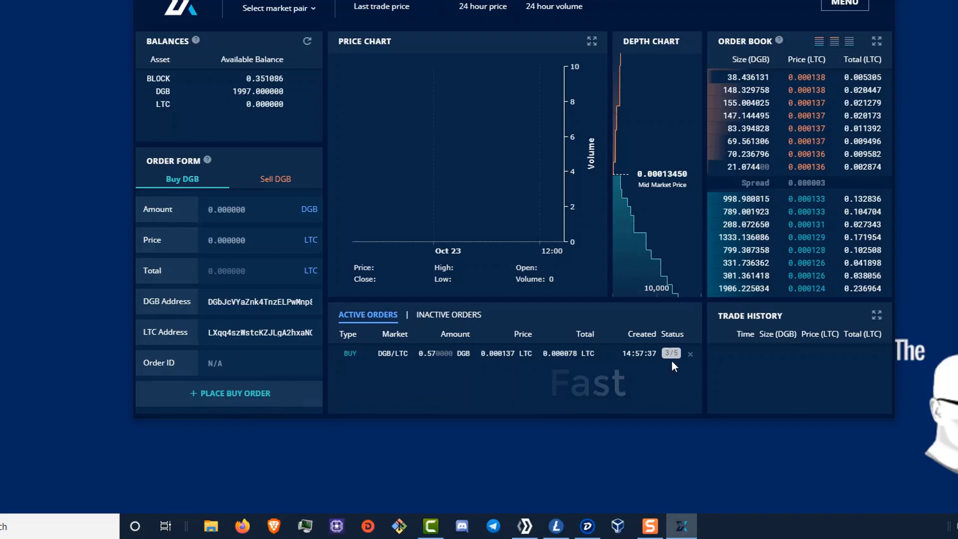
{"action": "left_click", "coordinate": [589, 527]}
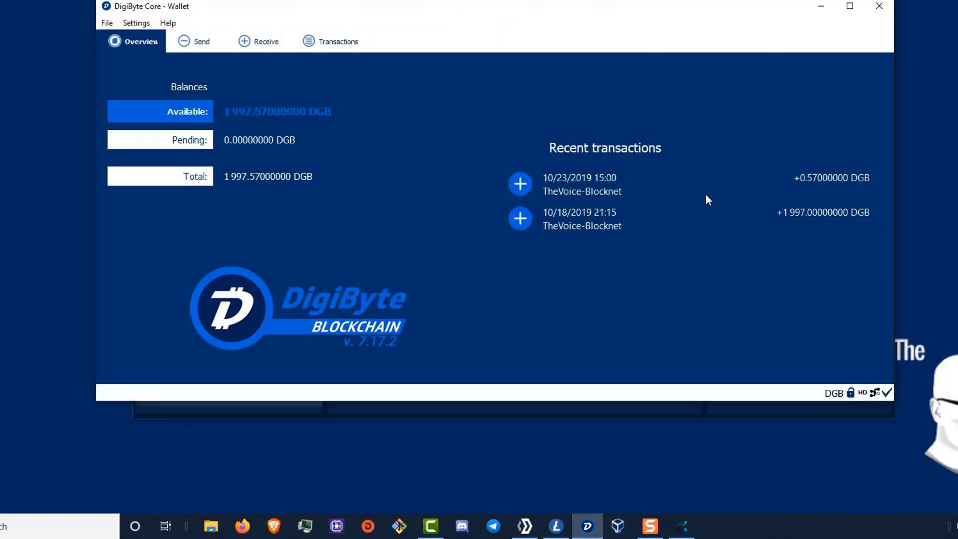
{"action": "mouse_move", "coordinate": [855, 184]}
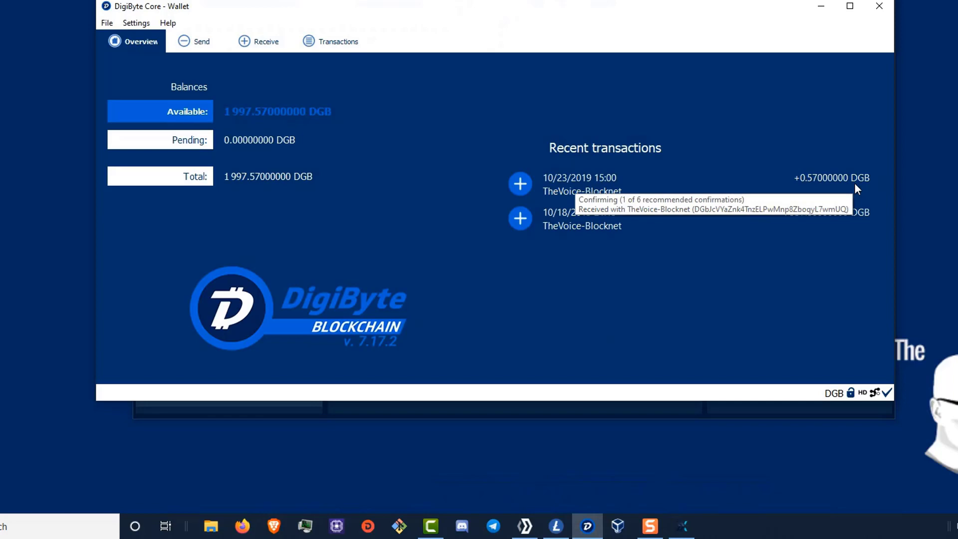
{"action": "left_click", "coordinate": [820, 6]}
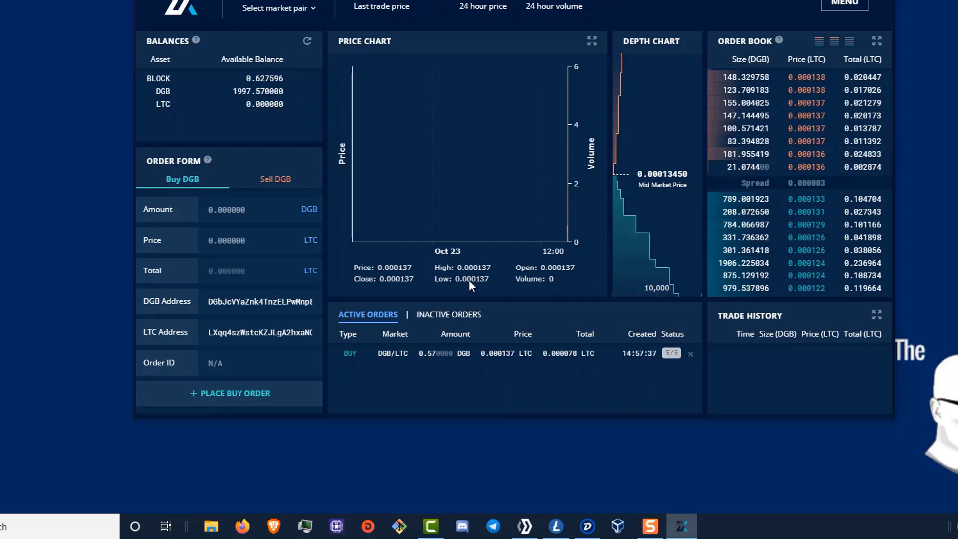
On the Sell DGB side, load the 181.955419 DGB offer at 0.000136 LTC into the form.
{"action": "left_click", "coordinate": [273, 185]}
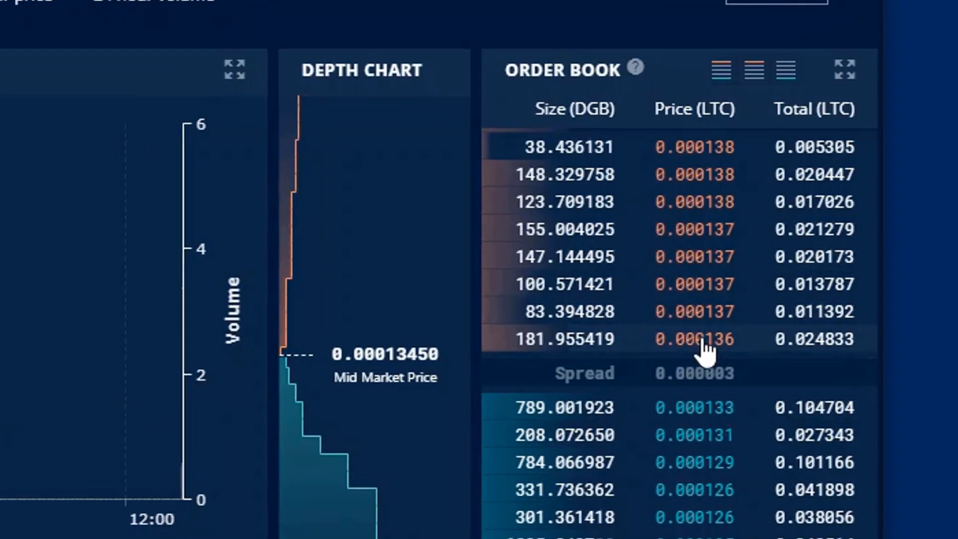
{"action": "left_click", "coordinate": [645, 362]}
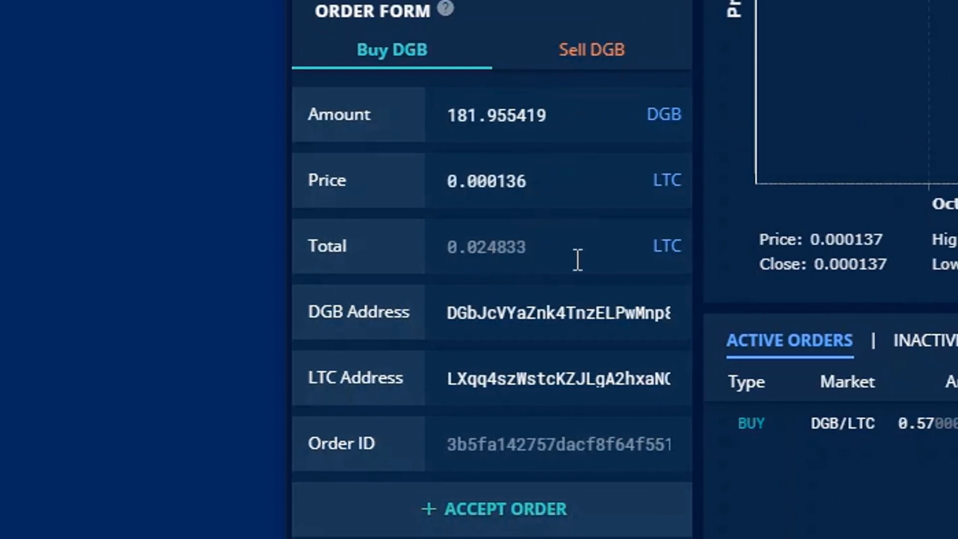
Change the sell amount to 200 DGB at 0.000136 LTC (0.027200 LTC total) and place it.
{"action": "left_click", "coordinate": [591, 57]}
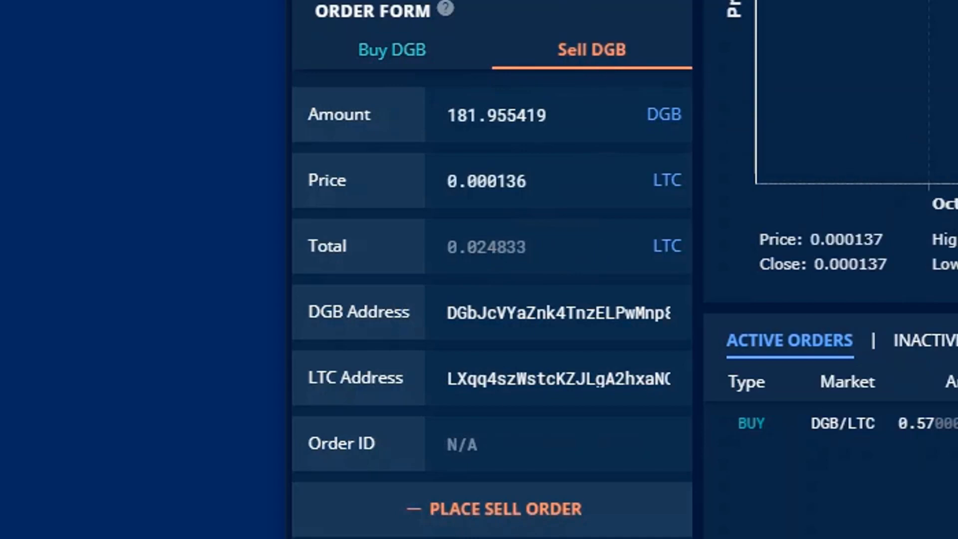
{"action": "left_click_drag", "start_coordinate": [590, 113], "coordinate": [451, 187]}
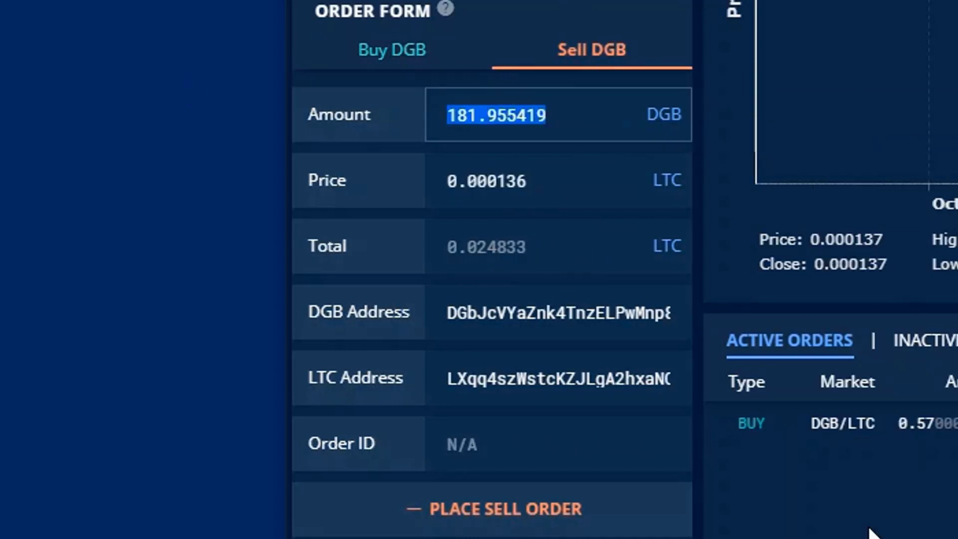
{"action": "type", "text": "200"}
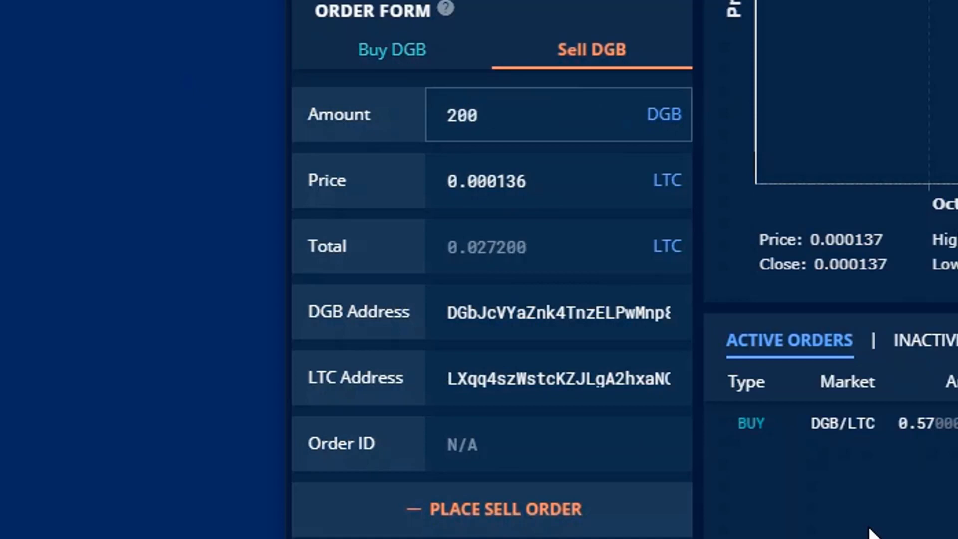
{"action": "left_click", "coordinate": [583, 246]}
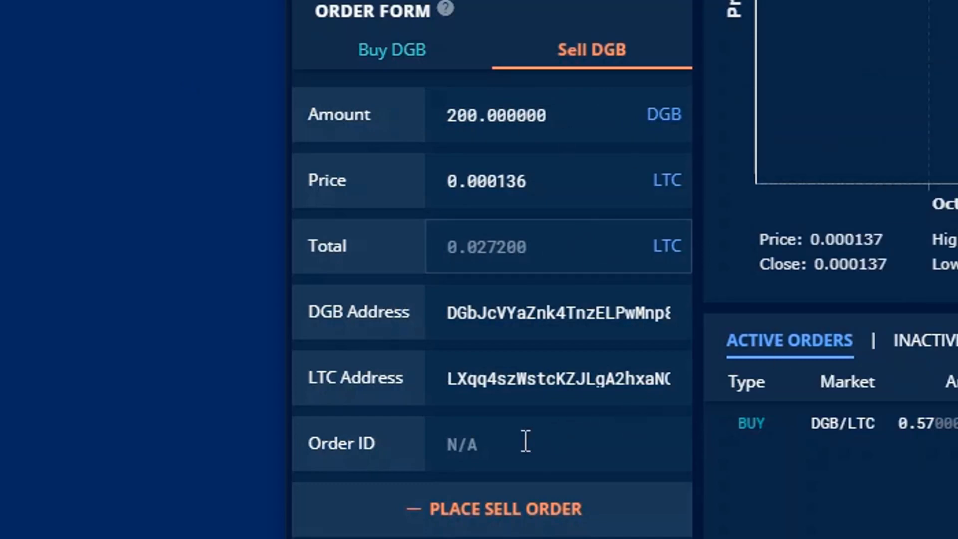
{"action": "left_click", "coordinate": [504, 511]}
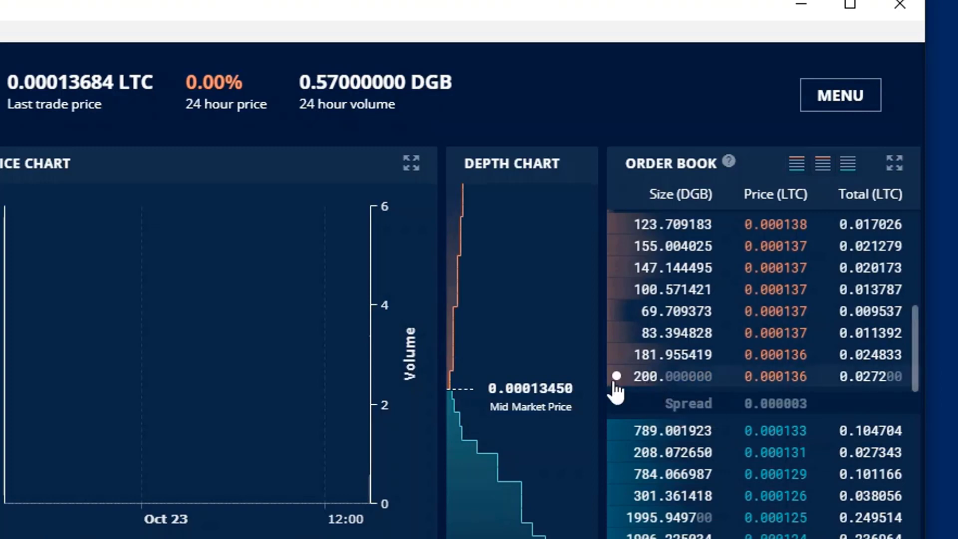
Check that the 200.000000 DGB row at 0.000136 LTC is flagged 'Your order'.
{"action": "mouse_move", "coordinate": [616, 384]}
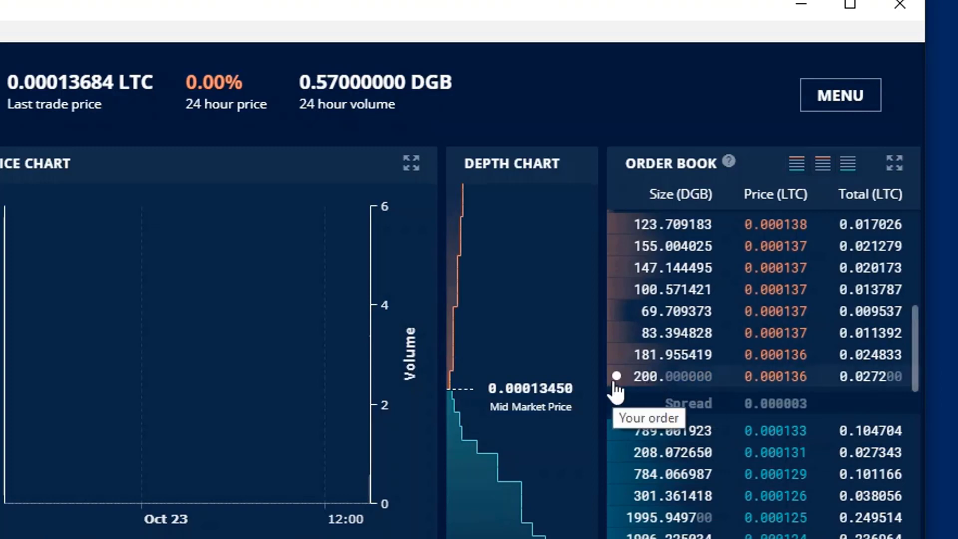